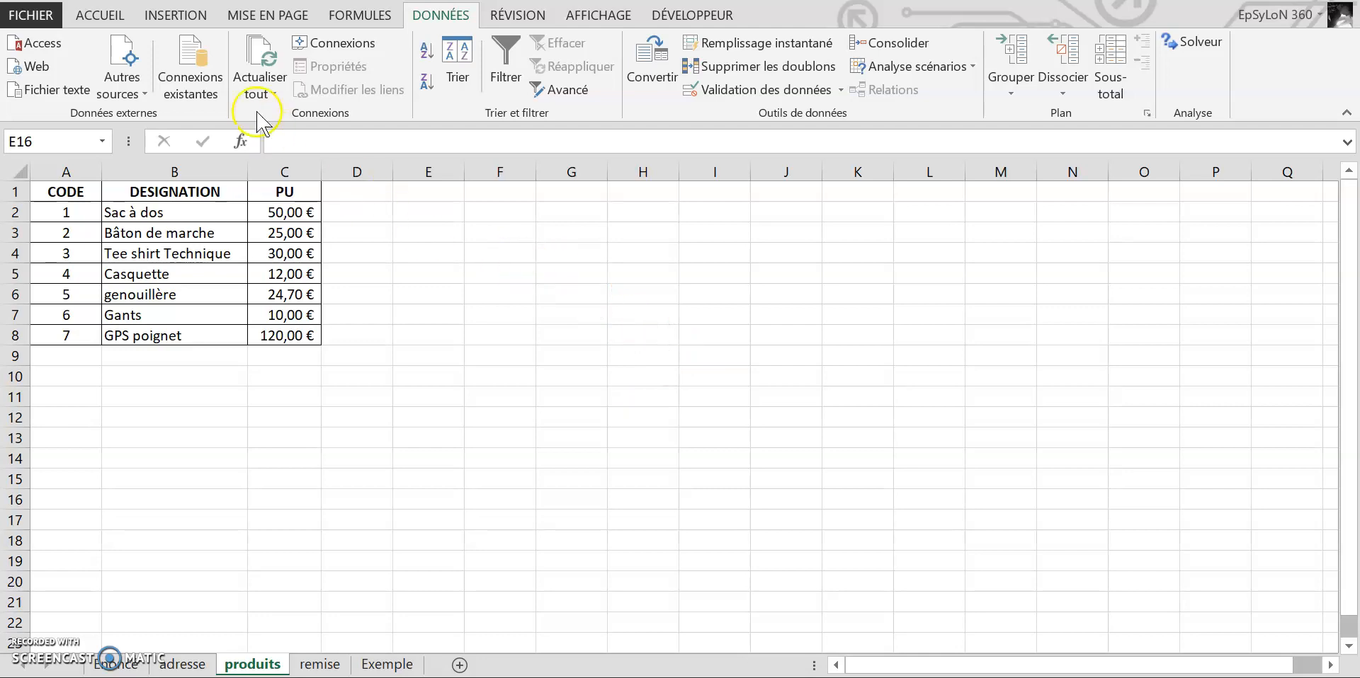
left_click(104, 15)
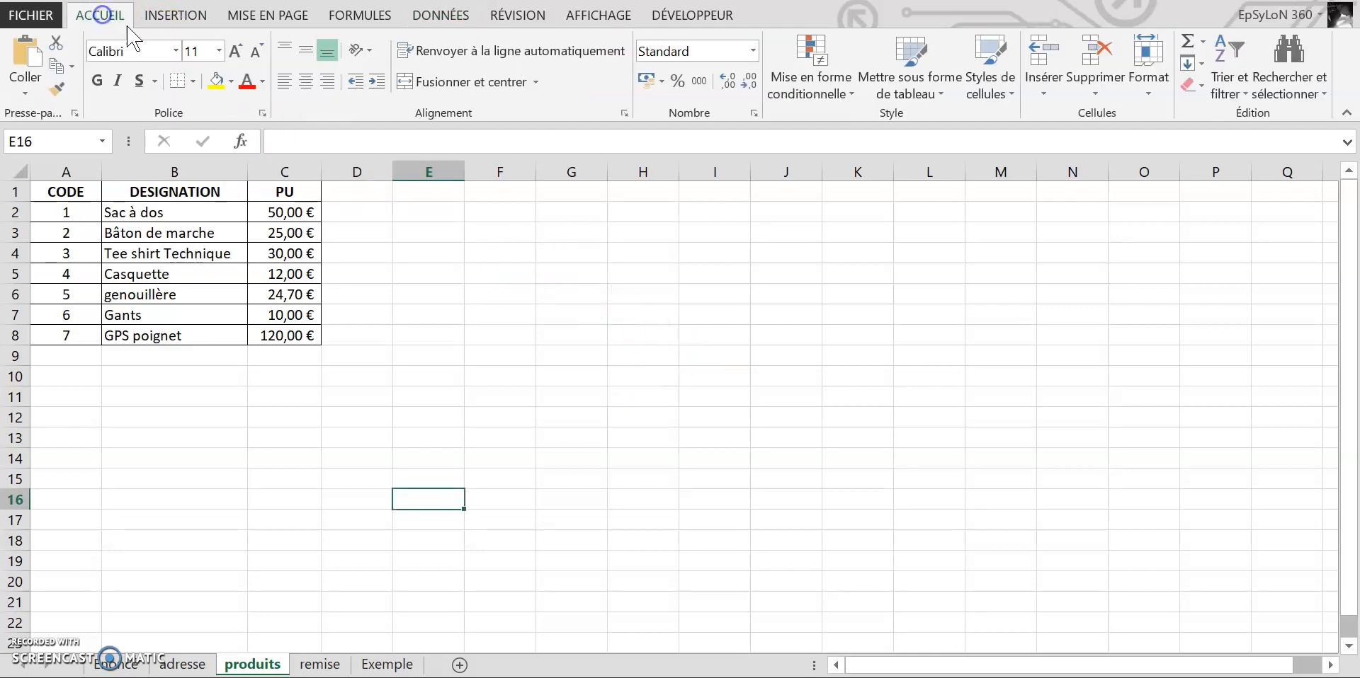
left_click(433, 16)
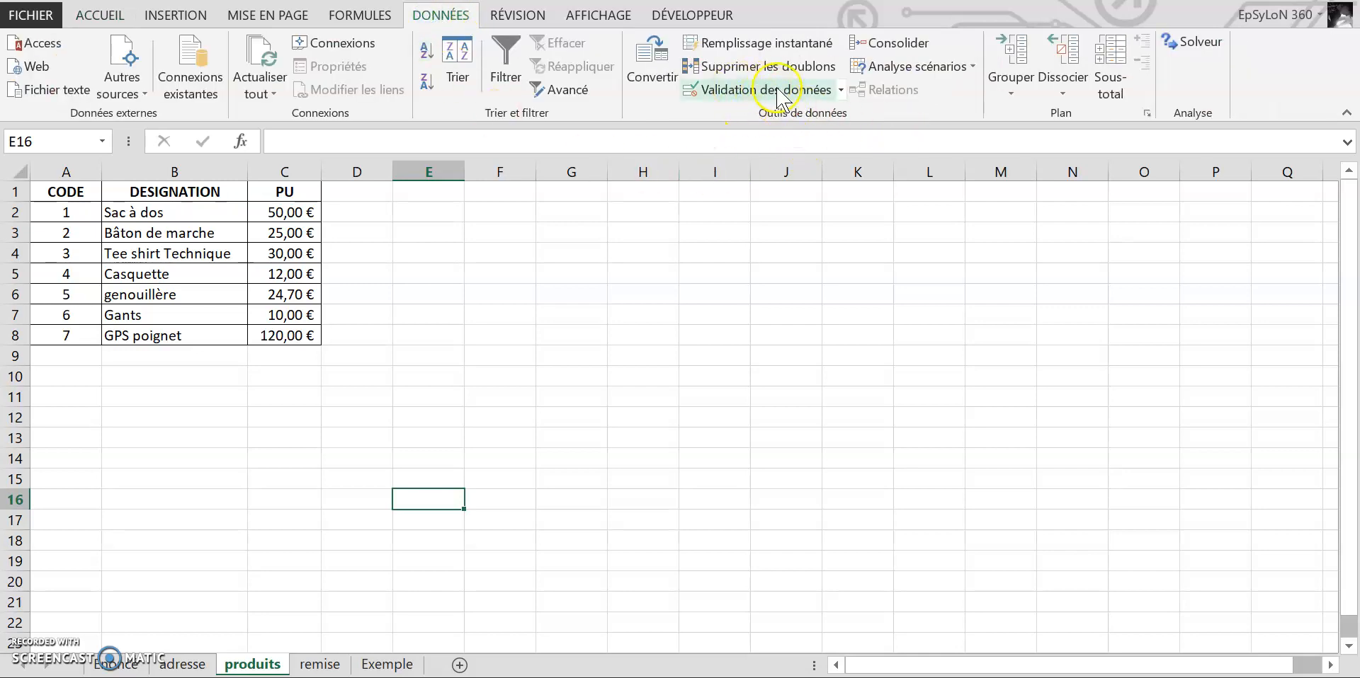
left_click(840, 90)
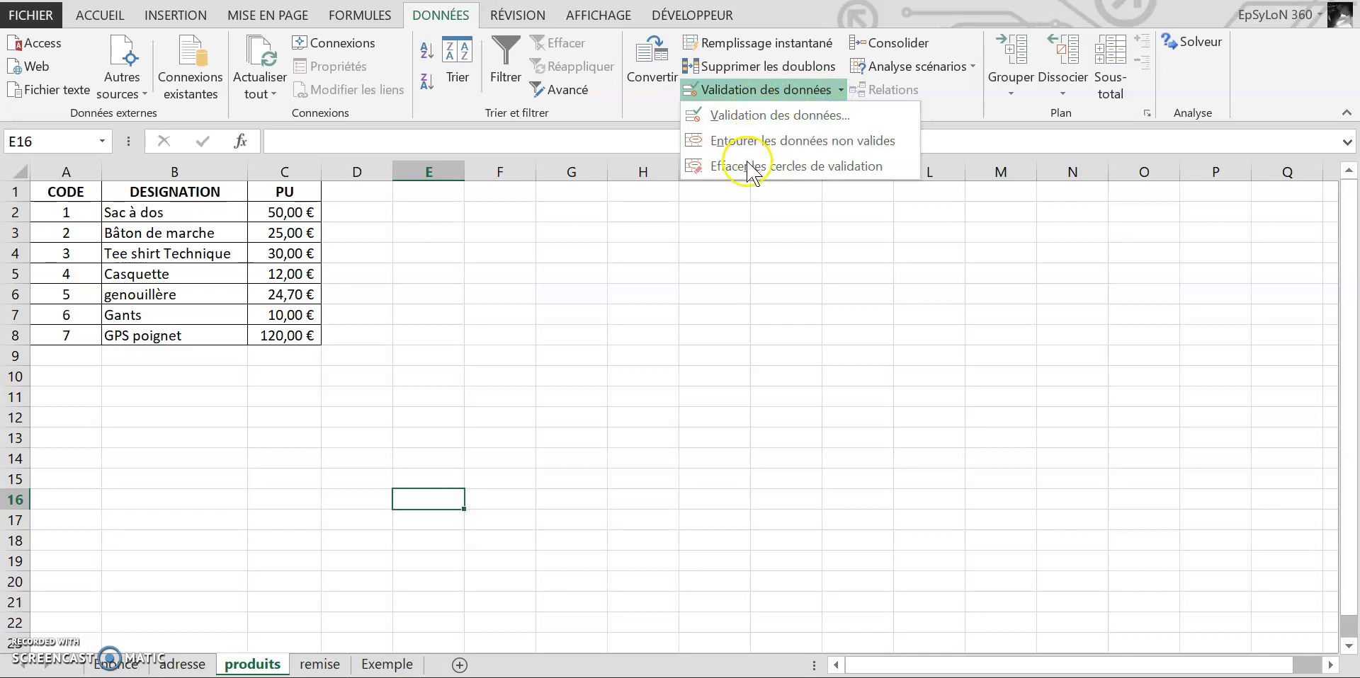
left_click(709, 294)
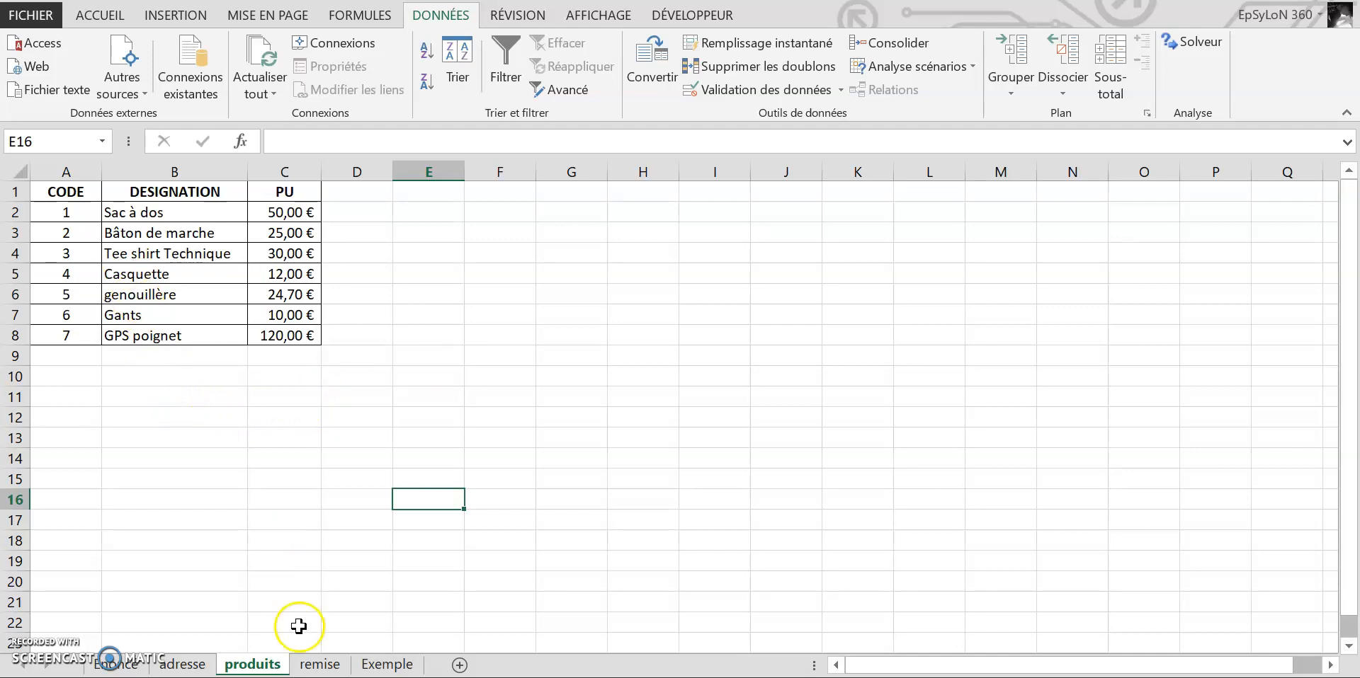
left_click(383, 664)
left_click(268, 665)
left_click_drag(63, 187, 286, 430)
scroll(280, 429, "up", 3)
left_click(95, 431)
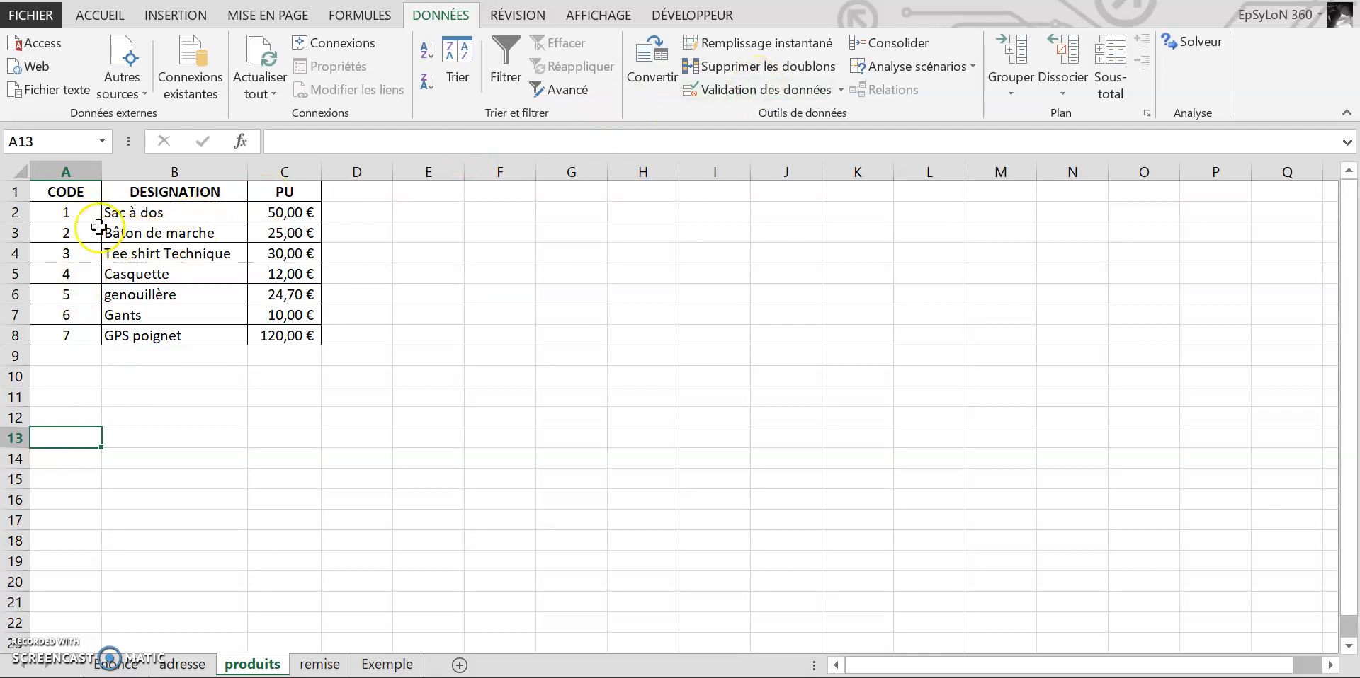
Step: Add data validation to the CODE column from A2 downward, allowing only whole numbers (Nombre entier) greater than (supérieure à) 0
left_click(75, 214)
left_click_drag(74, 213, 76, 666)
scroll(46, 425, "up", 20)
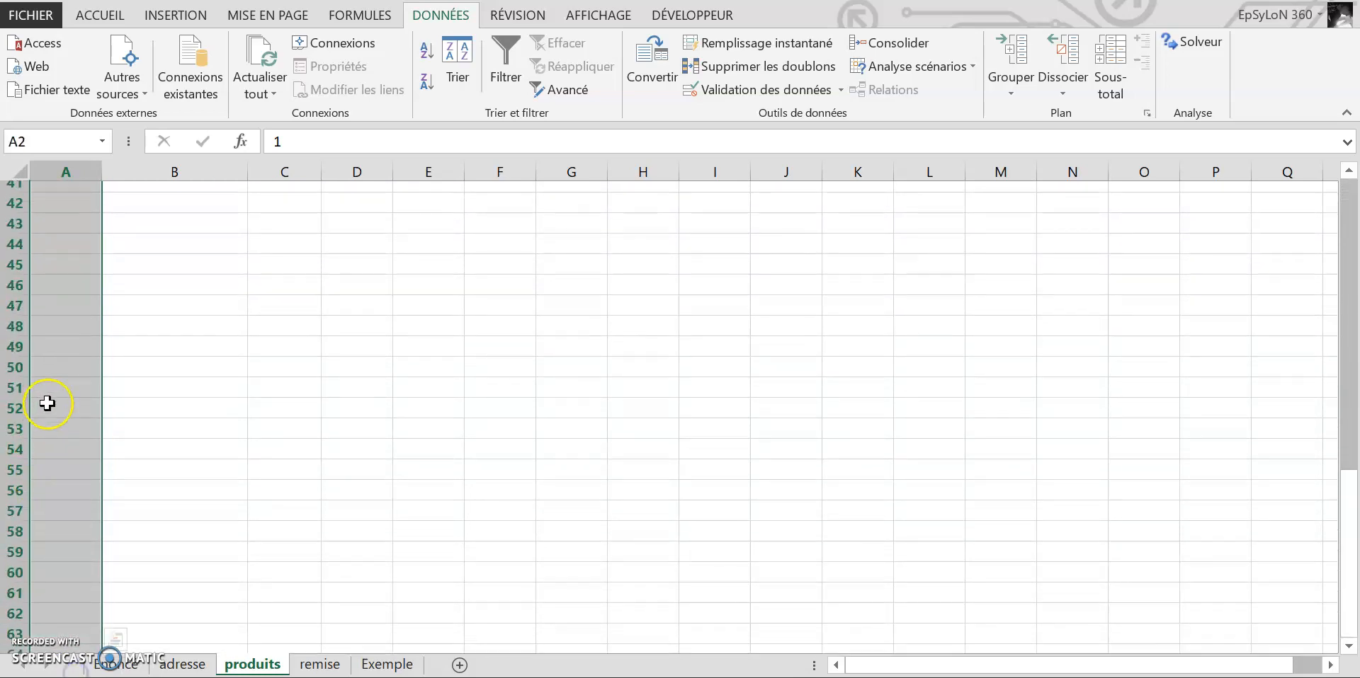
left_click(841, 90)
left_click(797, 112)
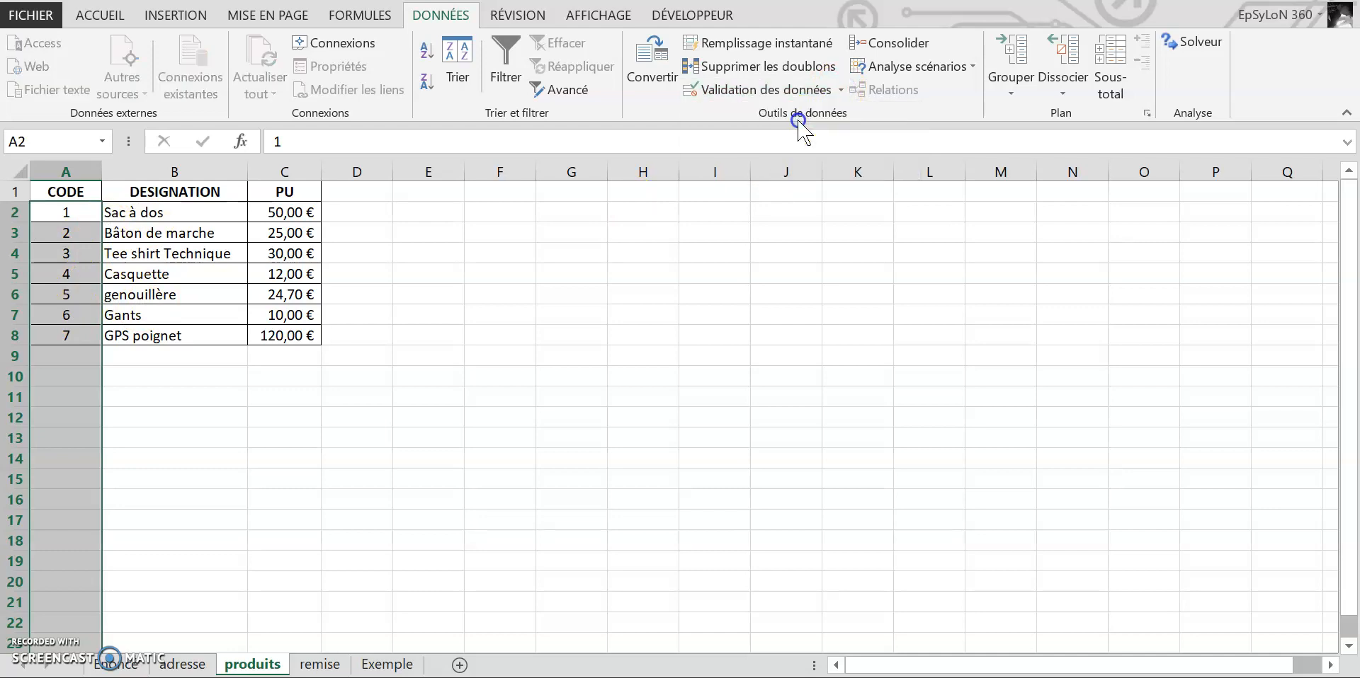
left_click(676, 237)
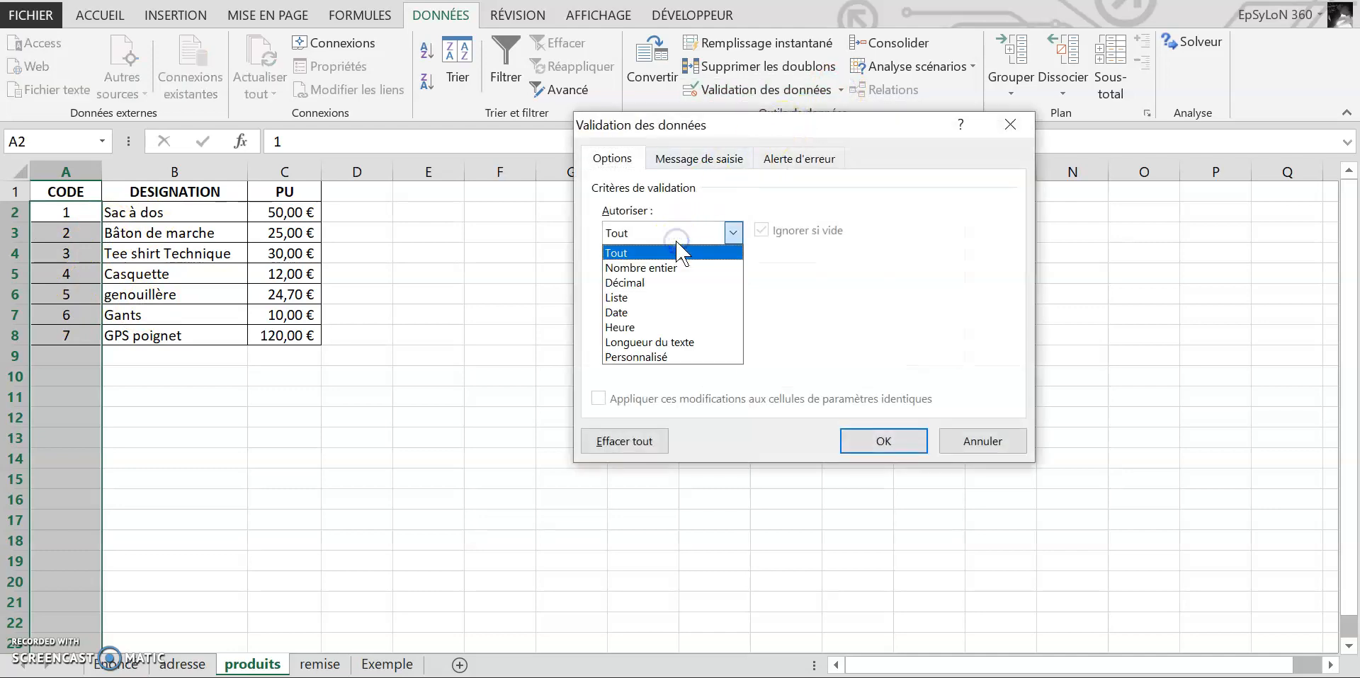
left_click(677, 268)
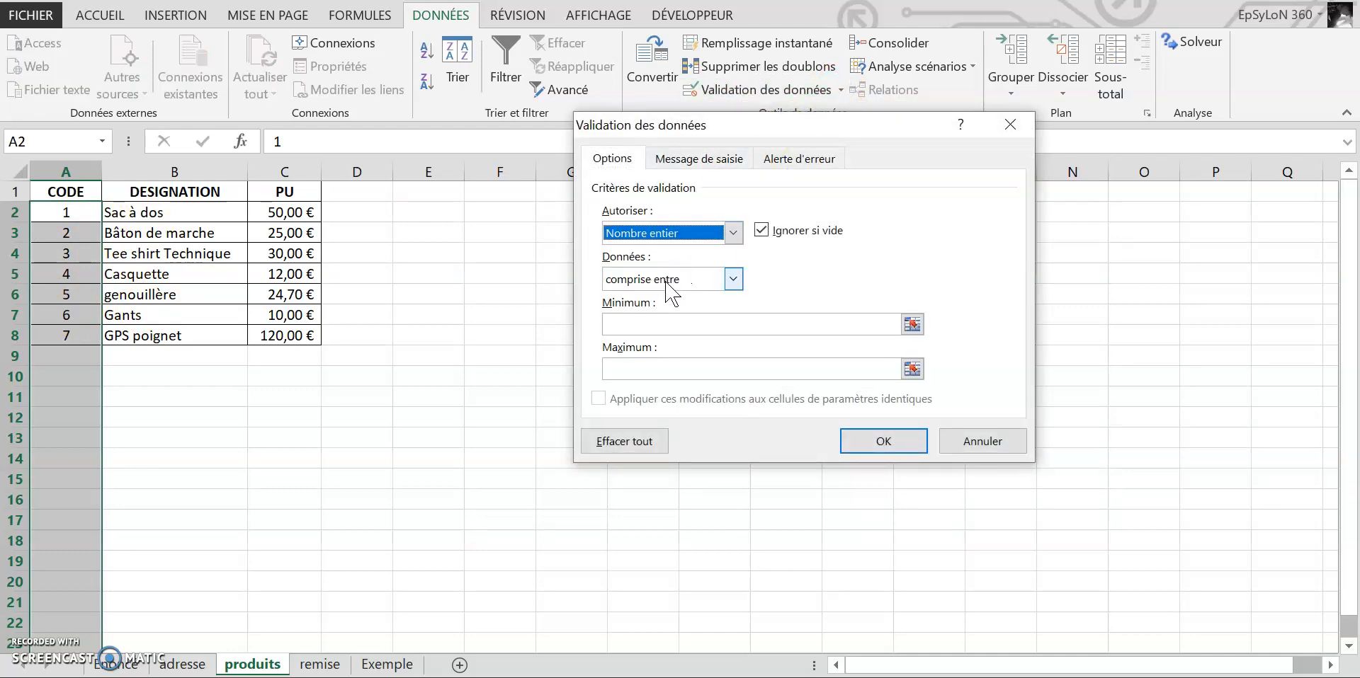
left_click(677, 282)
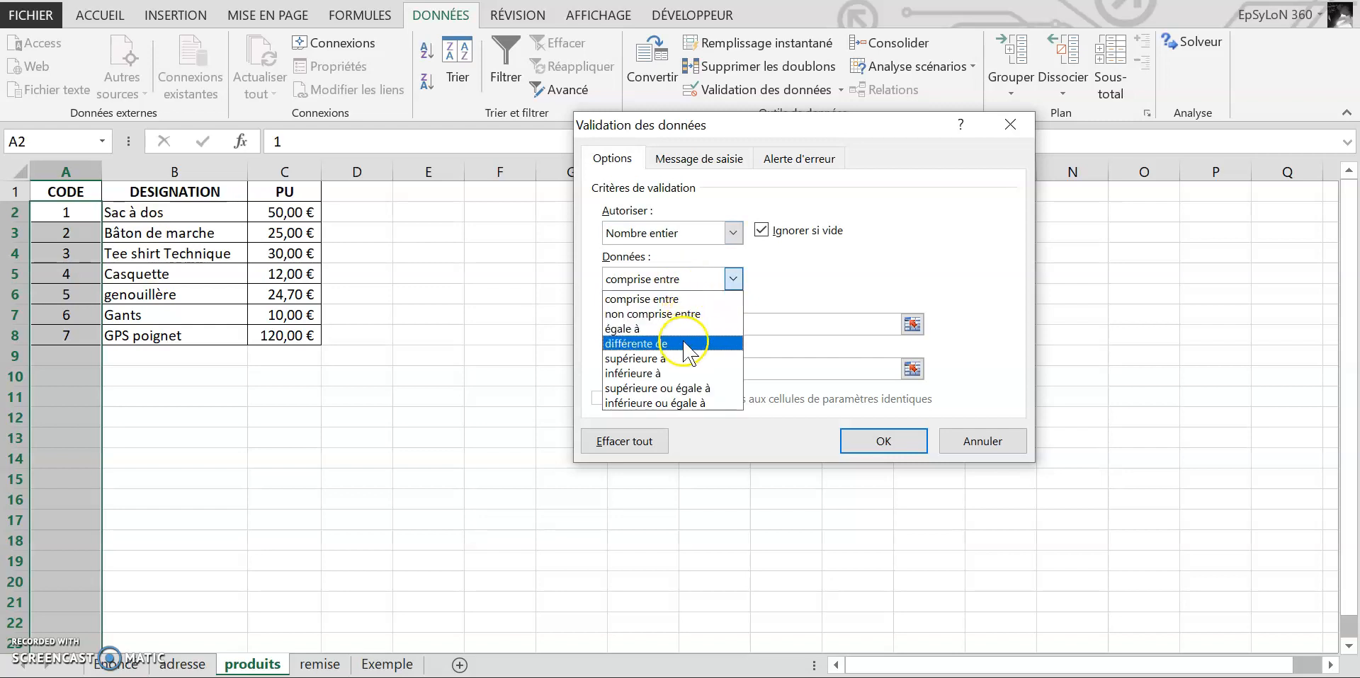
left_click(641, 359)
left_click(646, 323)
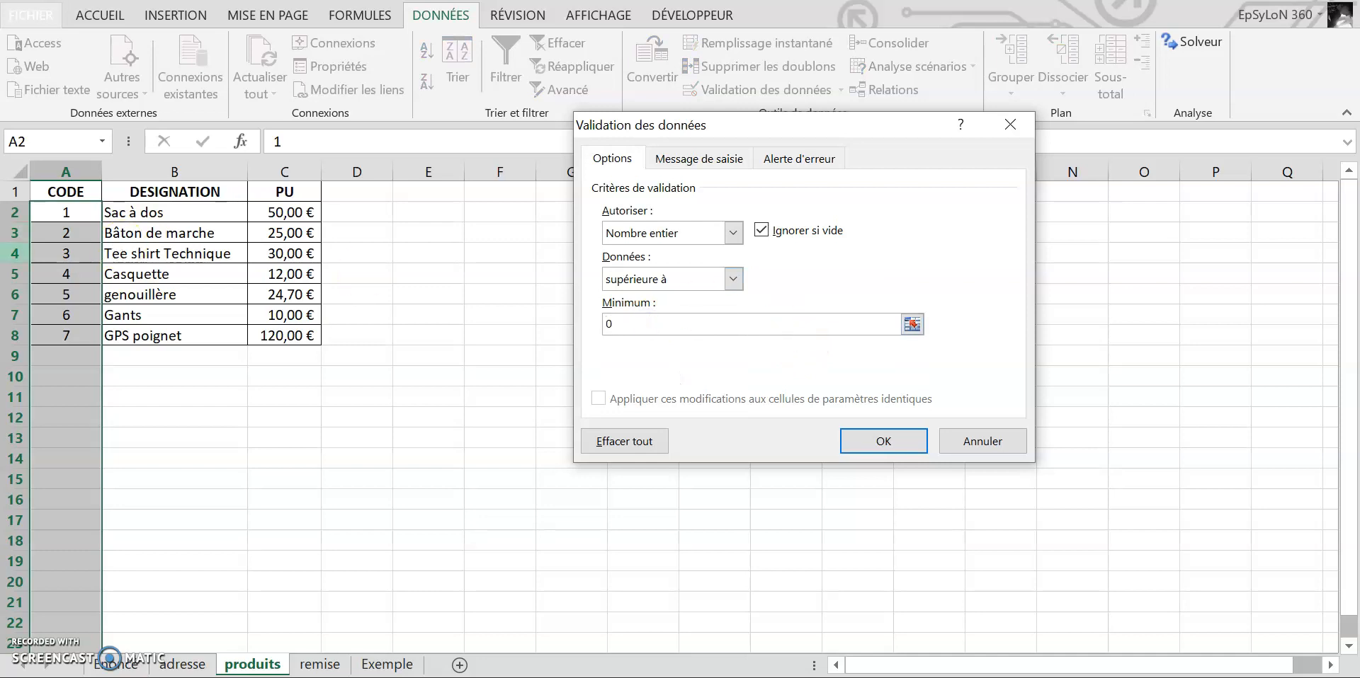
left_click(883, 441)
Step: Test the code rule with valid whole numbers by entering 8 and 145 in cell A9
left_click(86, 390)
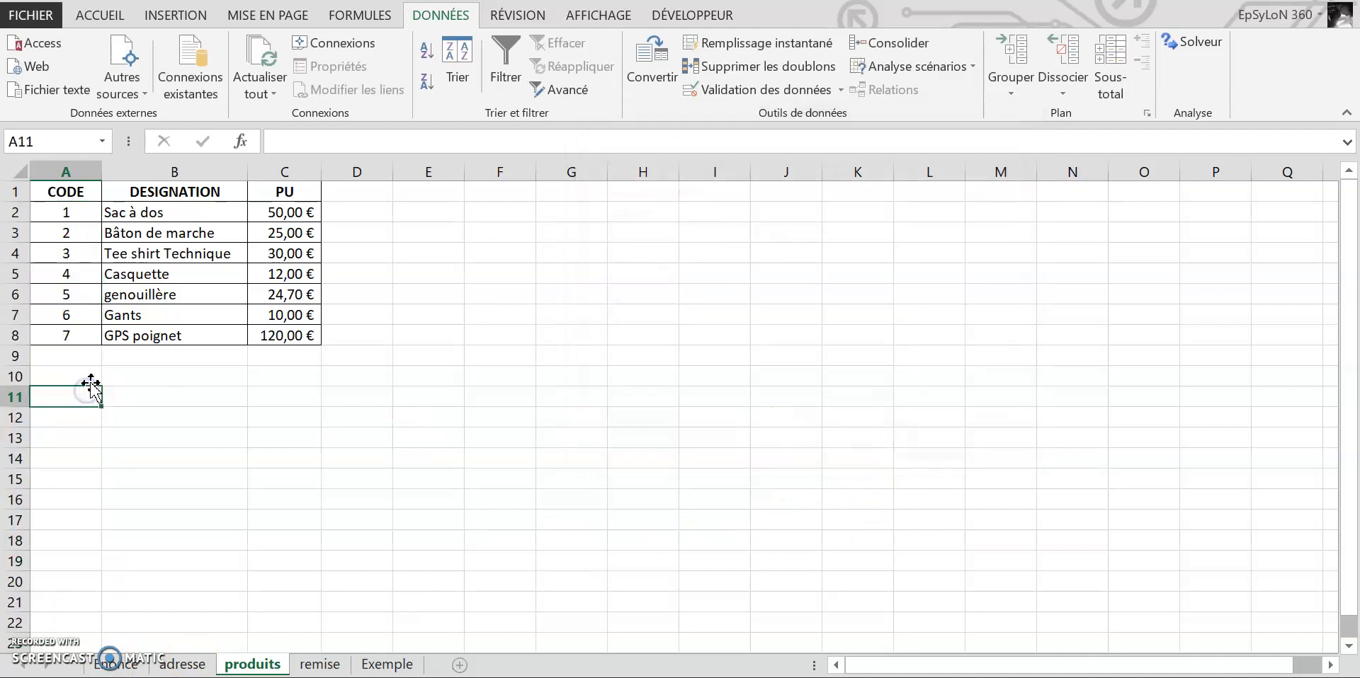
left_click(42, 352)
type("8")
left_click(171, 412)
left_click(89, 358)
type("145")
left_click(236, 442)
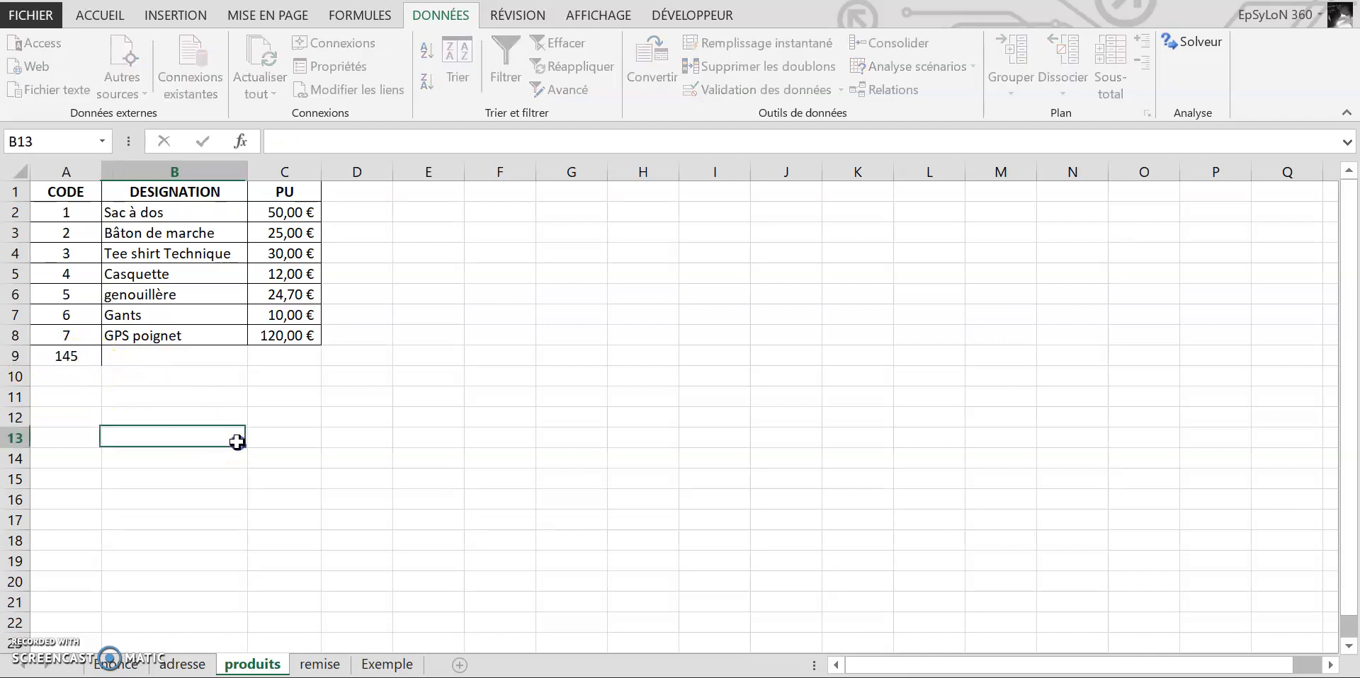
Step: Try the text bonjour and the negative number -36 in cell A9, and clear the cell
left_click(74, 359)
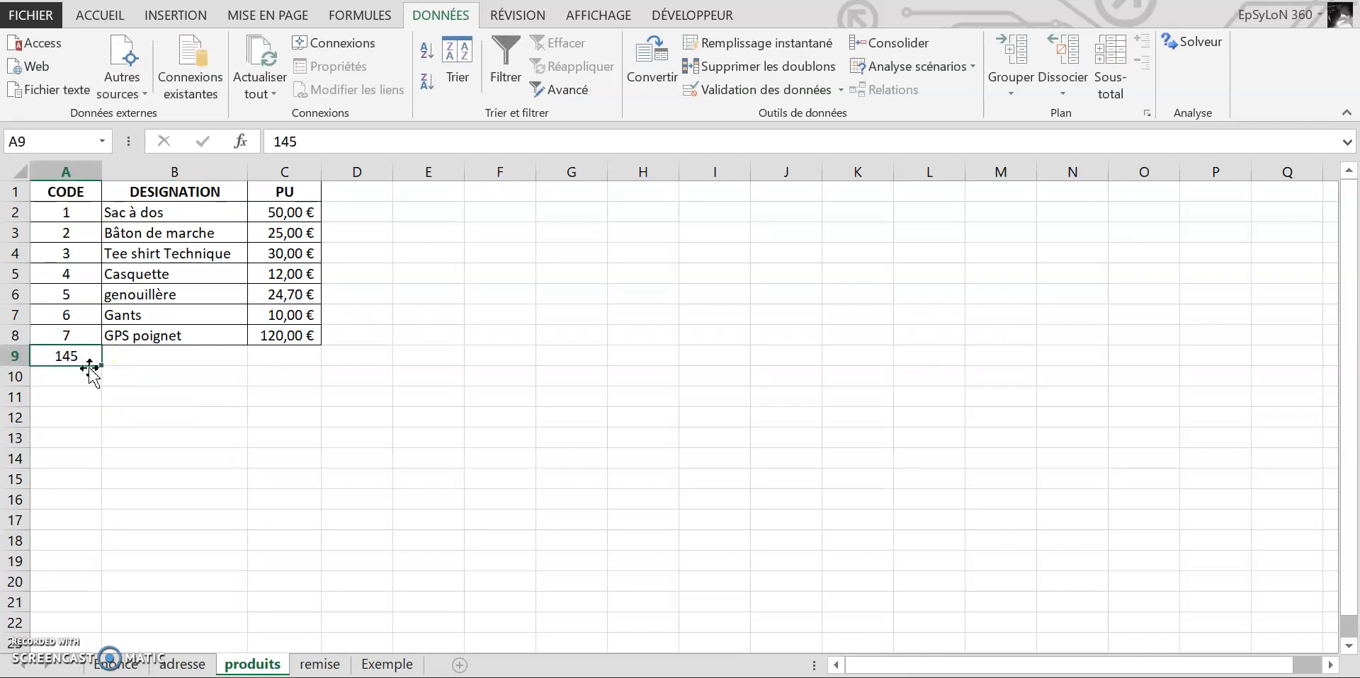
type("bonjour")
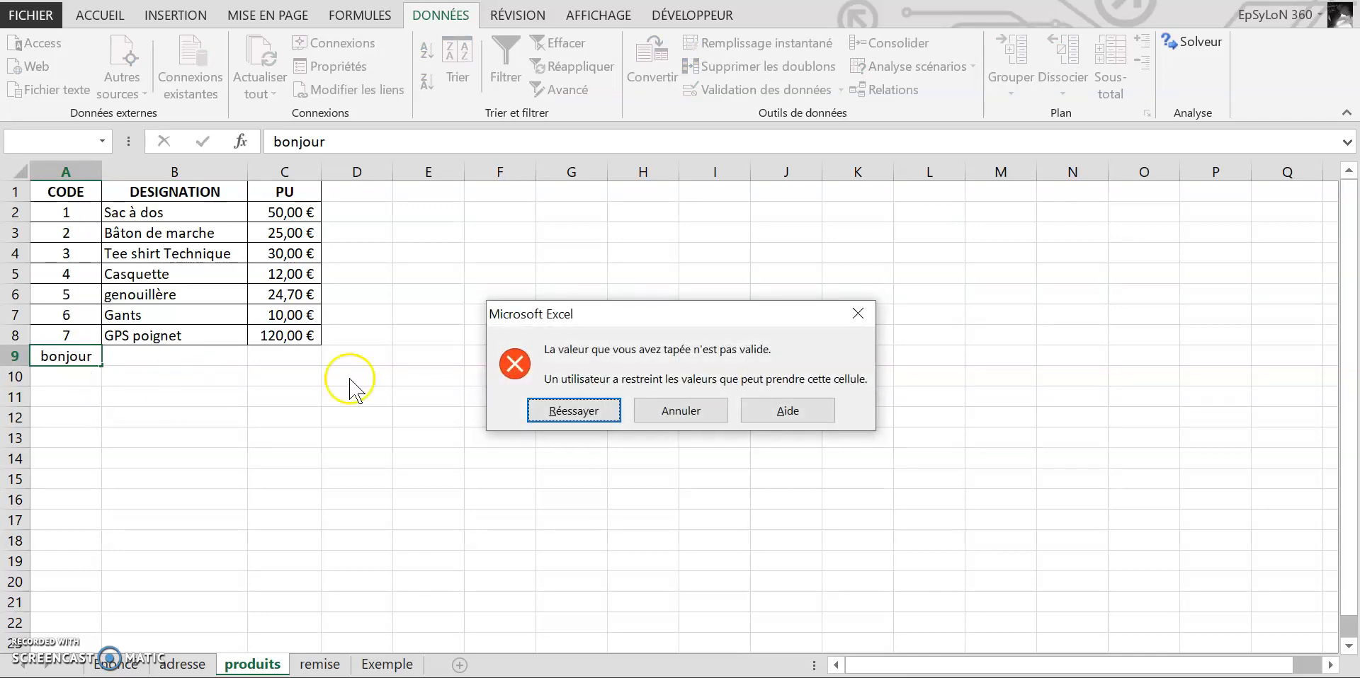
left_click(657, 410)
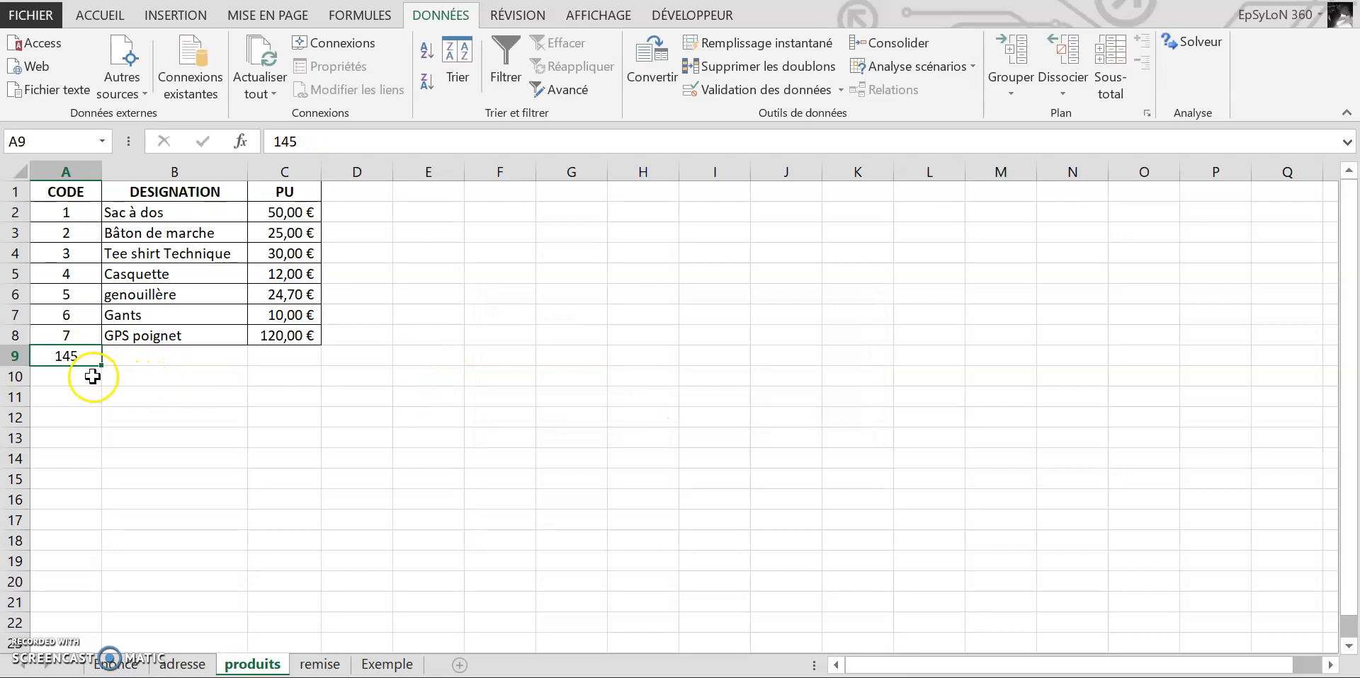
type("-36")
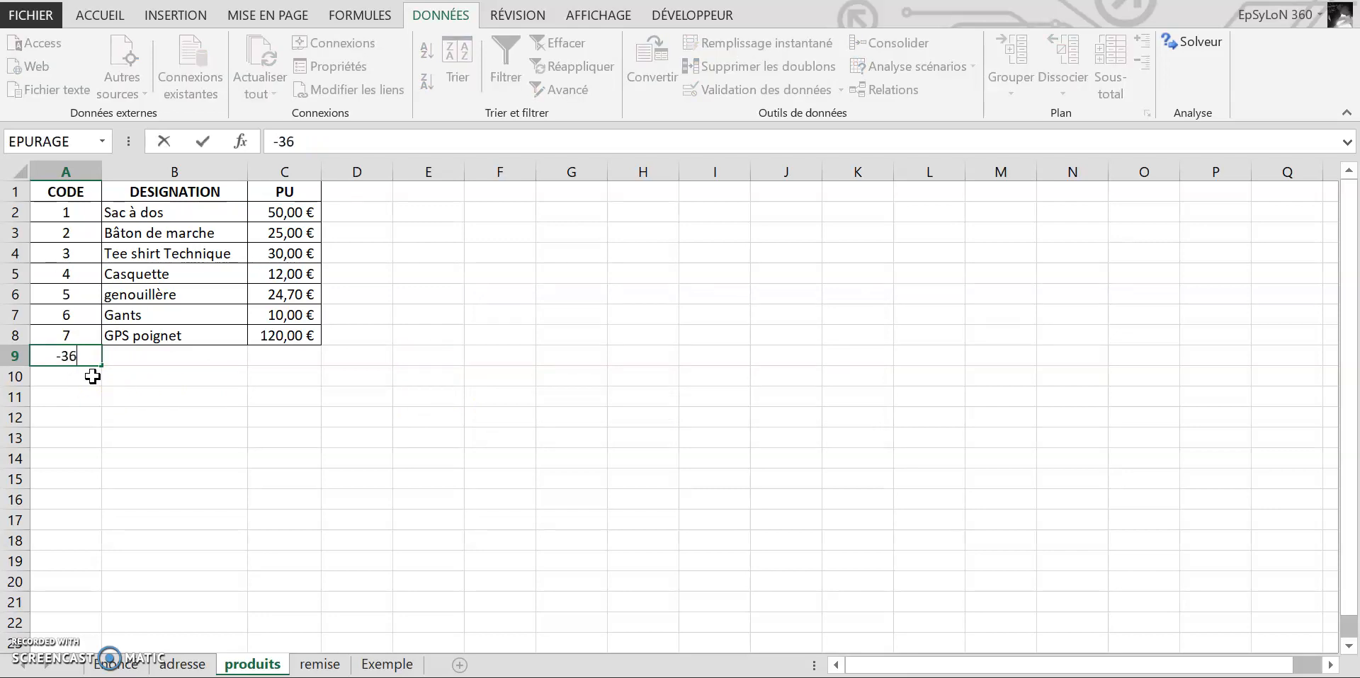
key("Return")
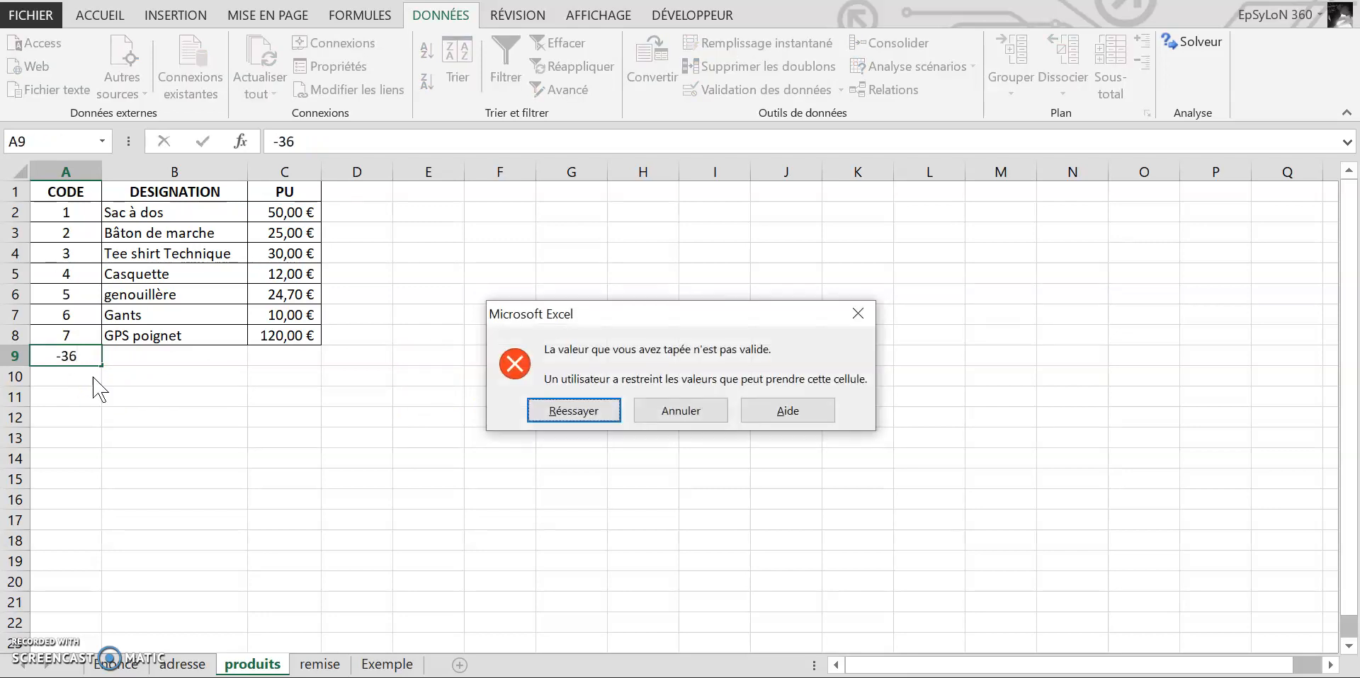
key("Return")
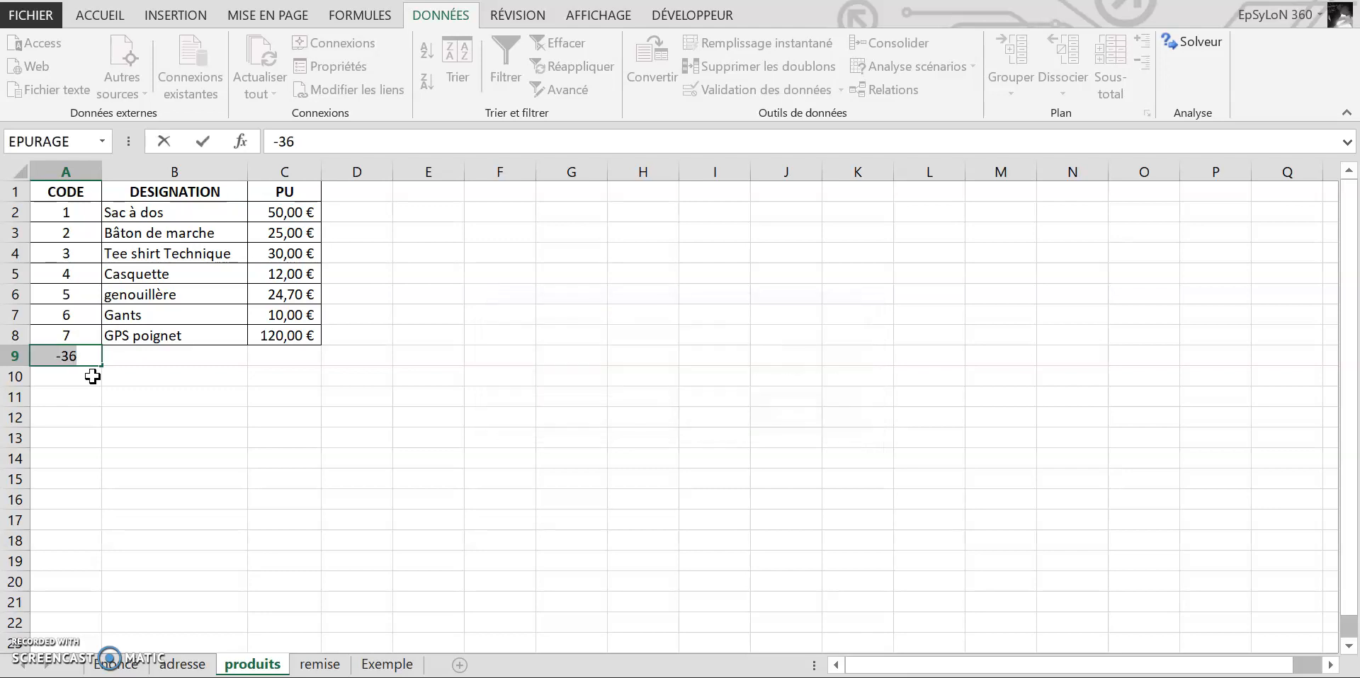
key("Escape")
left_click(46, 398)
left_click(234, 454)
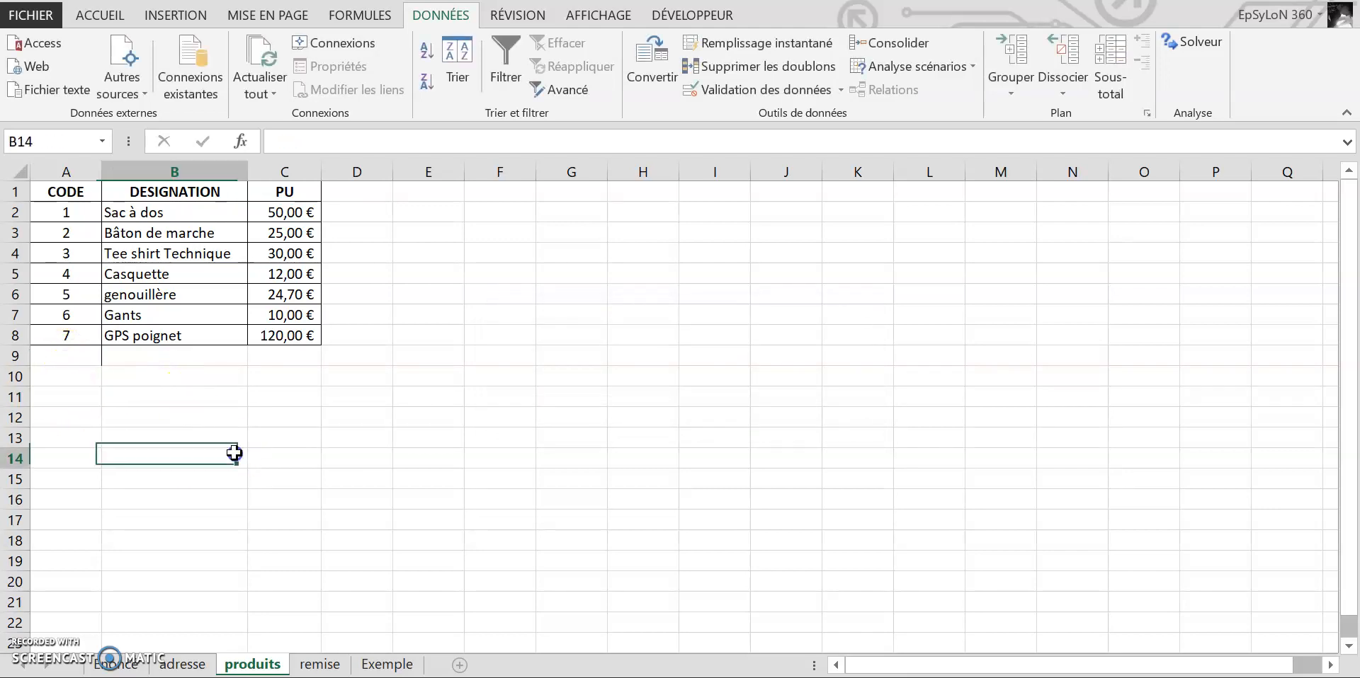
Step: Start a data validation rule for the DESIGNATION column from B2 downward, using the text length criterion (Longueur du texte)
left_click(176, 354)
left_click_drag(163, 216, 207, 546)
scroll(286, 425, "up", 8)
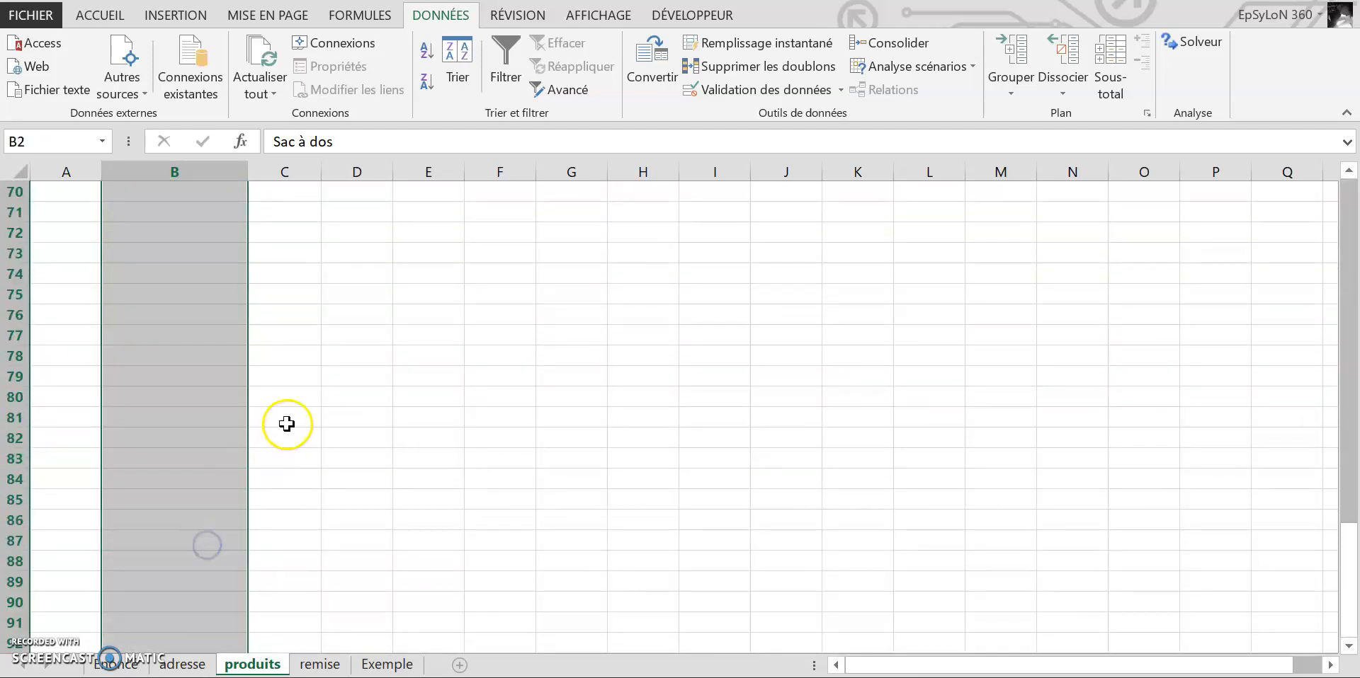
scroll(287, 424, "up", 20)
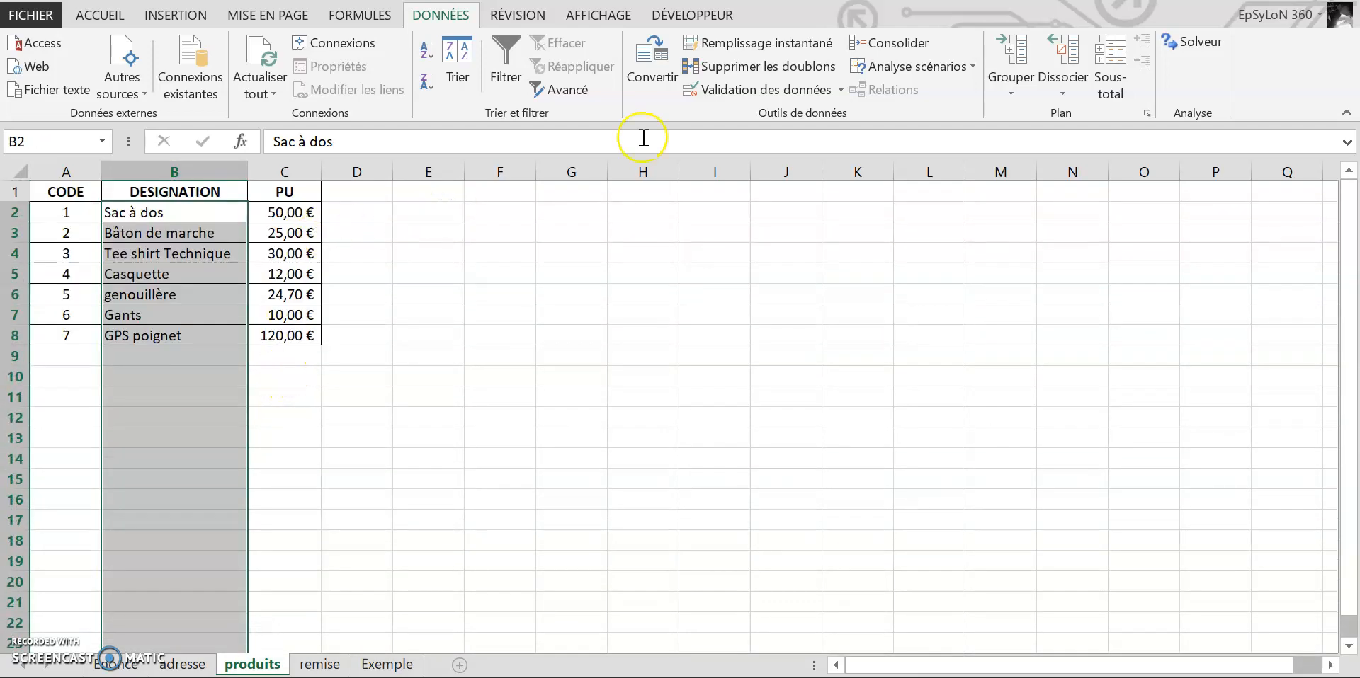
left_click(830, 91)
left_click(712, 234)
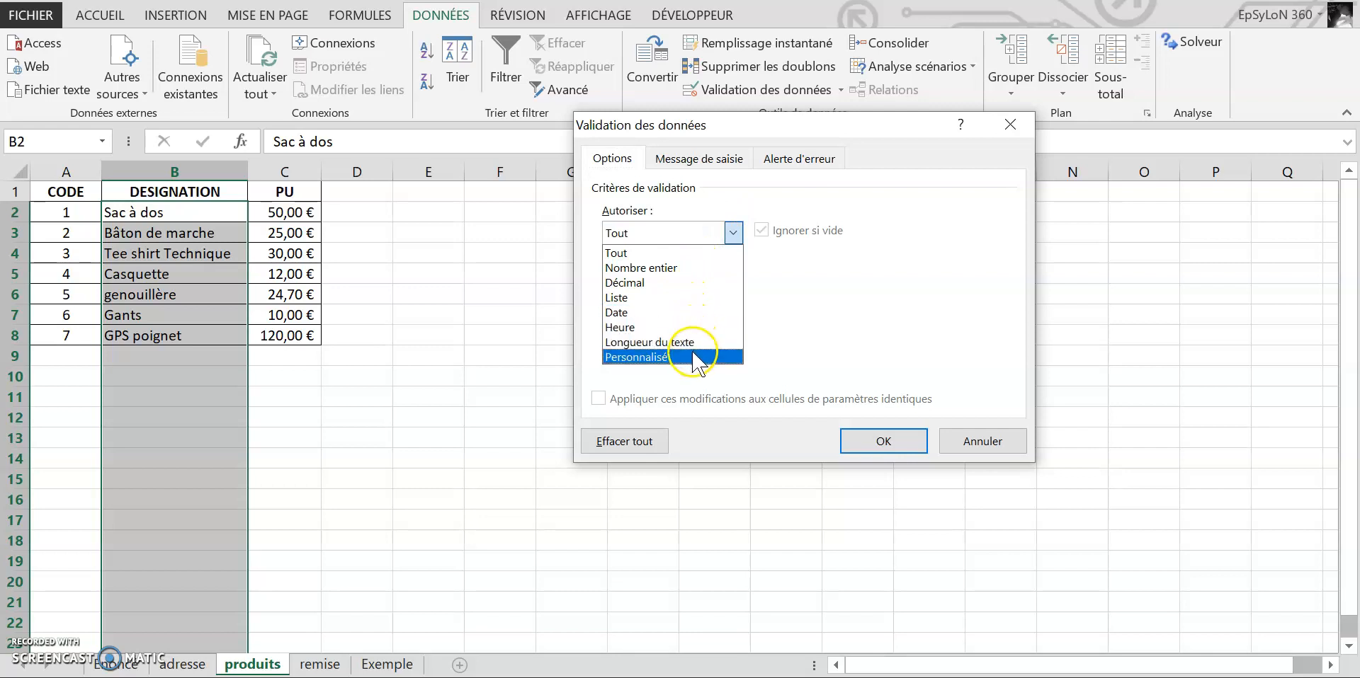
left_click(666, 255)
left_click(722, 233)
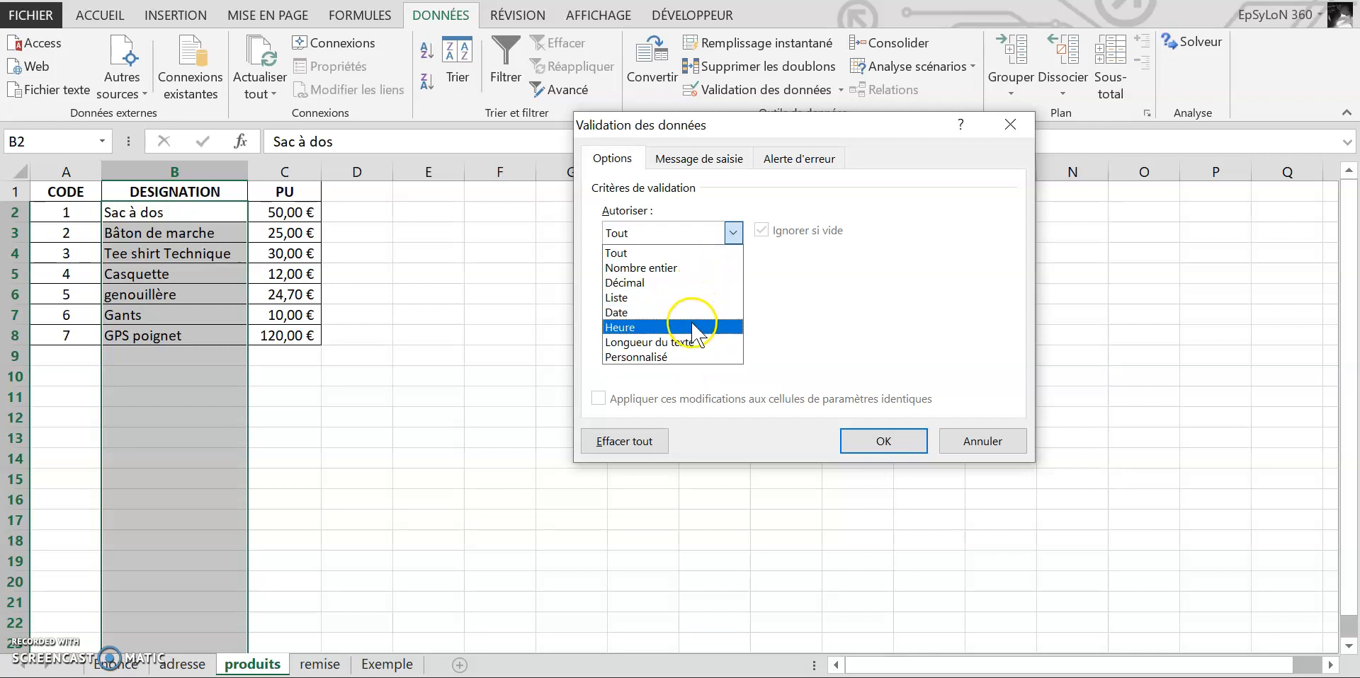
left_click(692, 342)
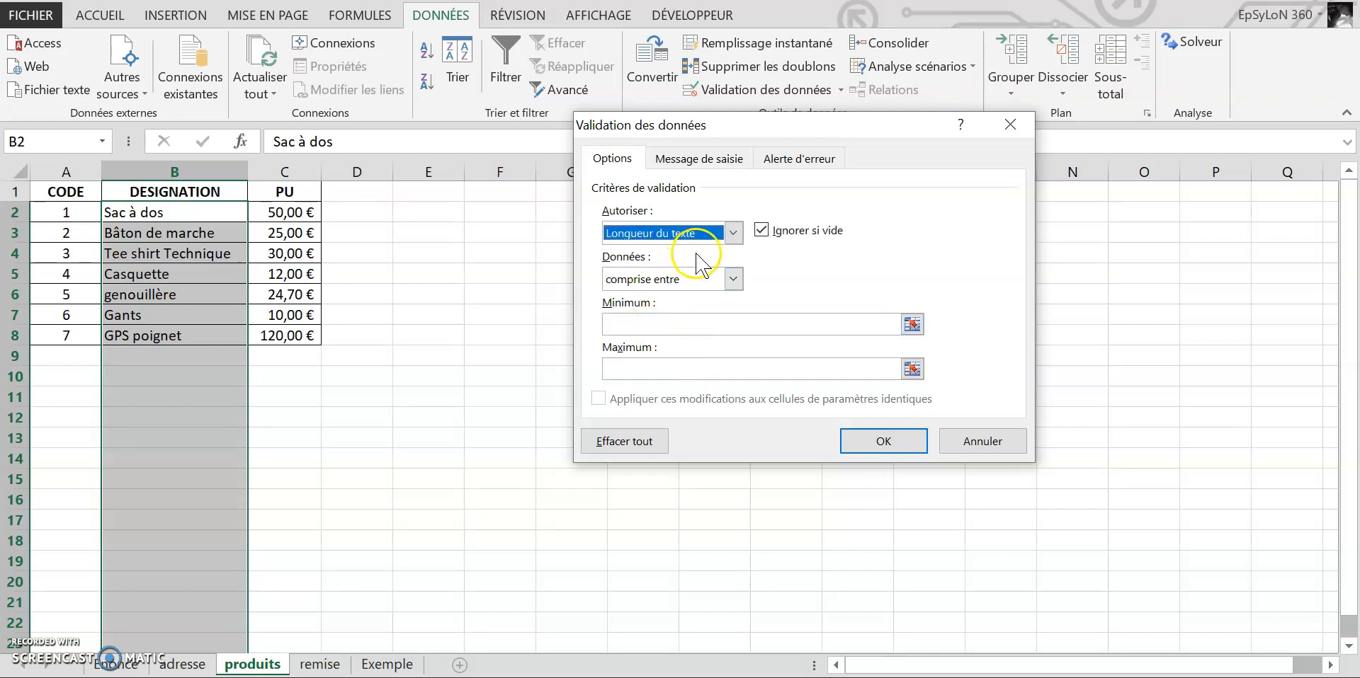
Step: Enter the minimum and maximum text lengths for the DESIGNATION column and apply the "comprise entre" validation rule
left_click(687, 324)
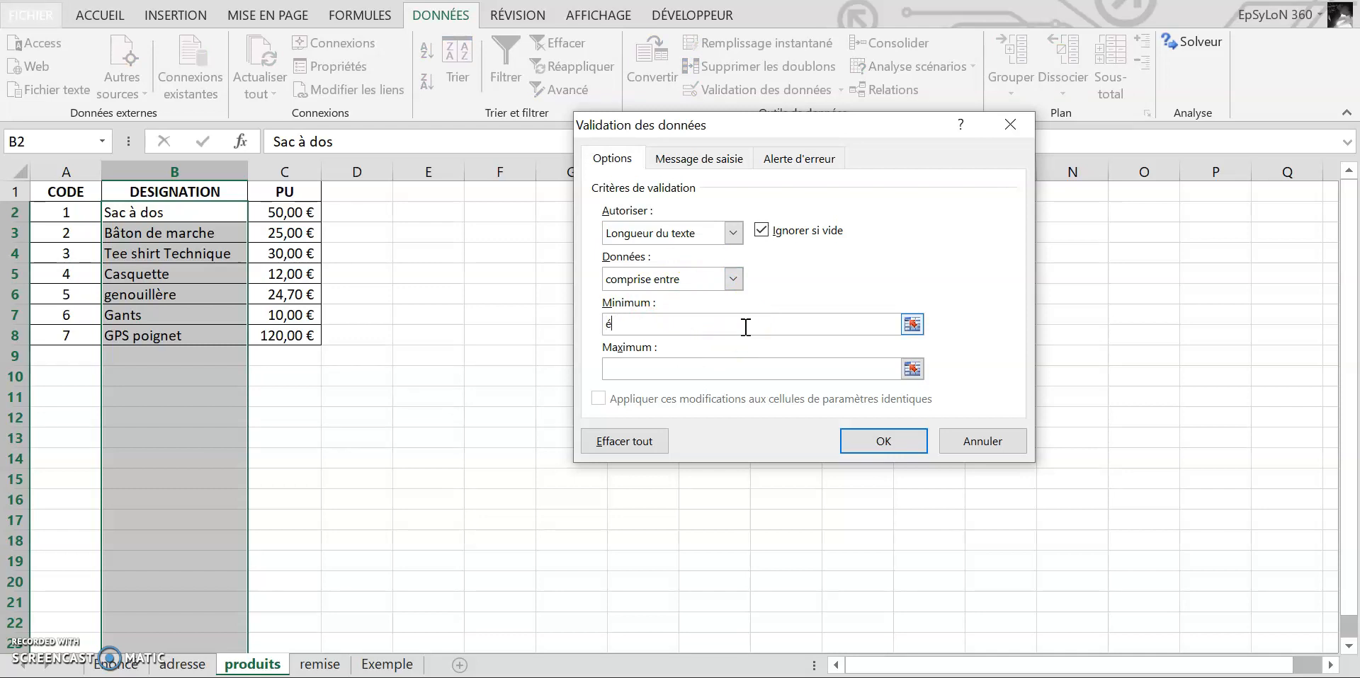
type("1+")
key("Down")
key("BackSpace")
left_click(680, 365)
left_click(643, 318)
key("BackSpace")
left_click(678, 364)
left_click(878, 441)
Step: Test the minimum text length in cell B9 by trying the single letter Z and correcting it to ZE
left_click(232, 348)
left_click(170, 374)
left_click(165, 357)
type("Z")
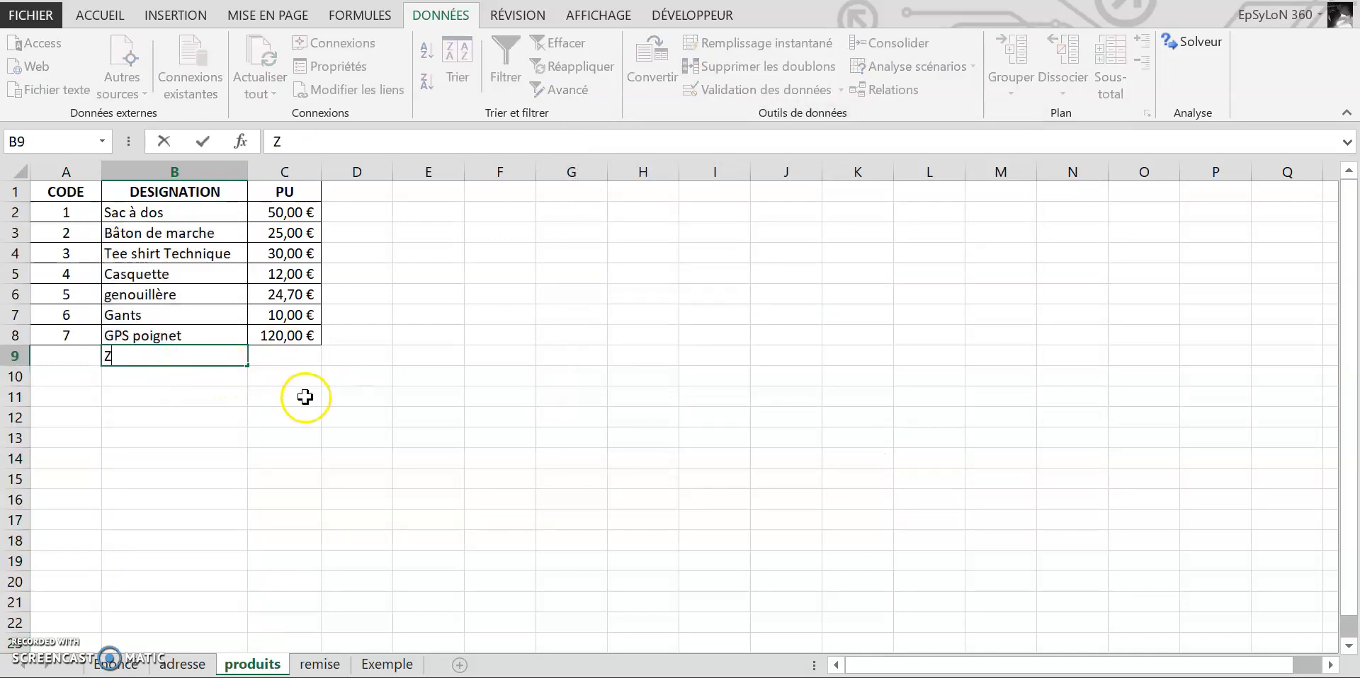
key("Return")
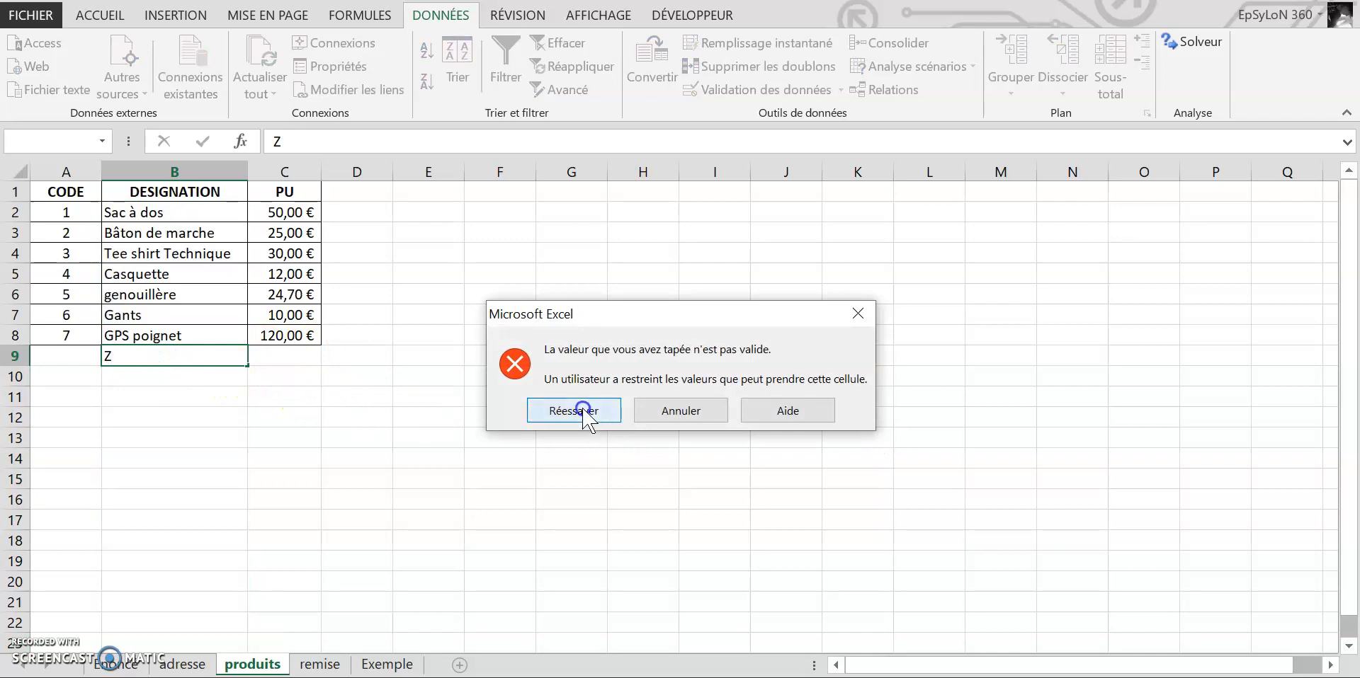
left_click(582, 411)
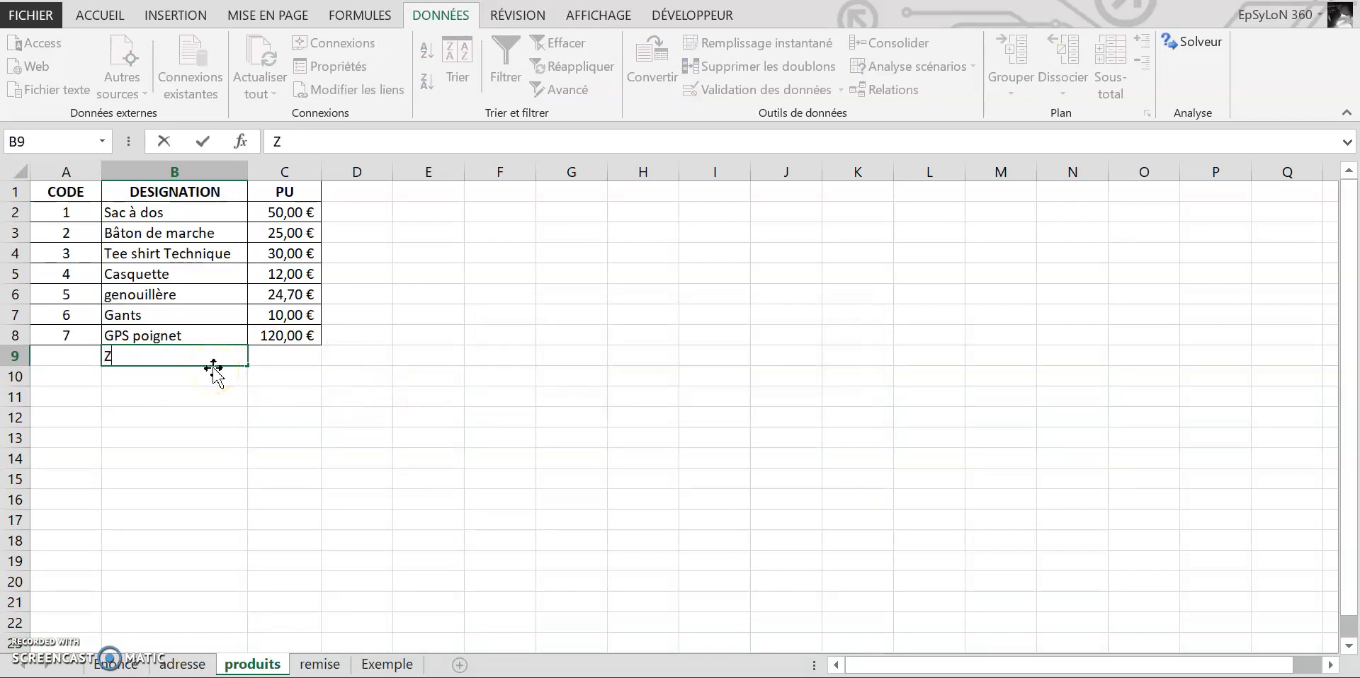
type("E")
key("Return")
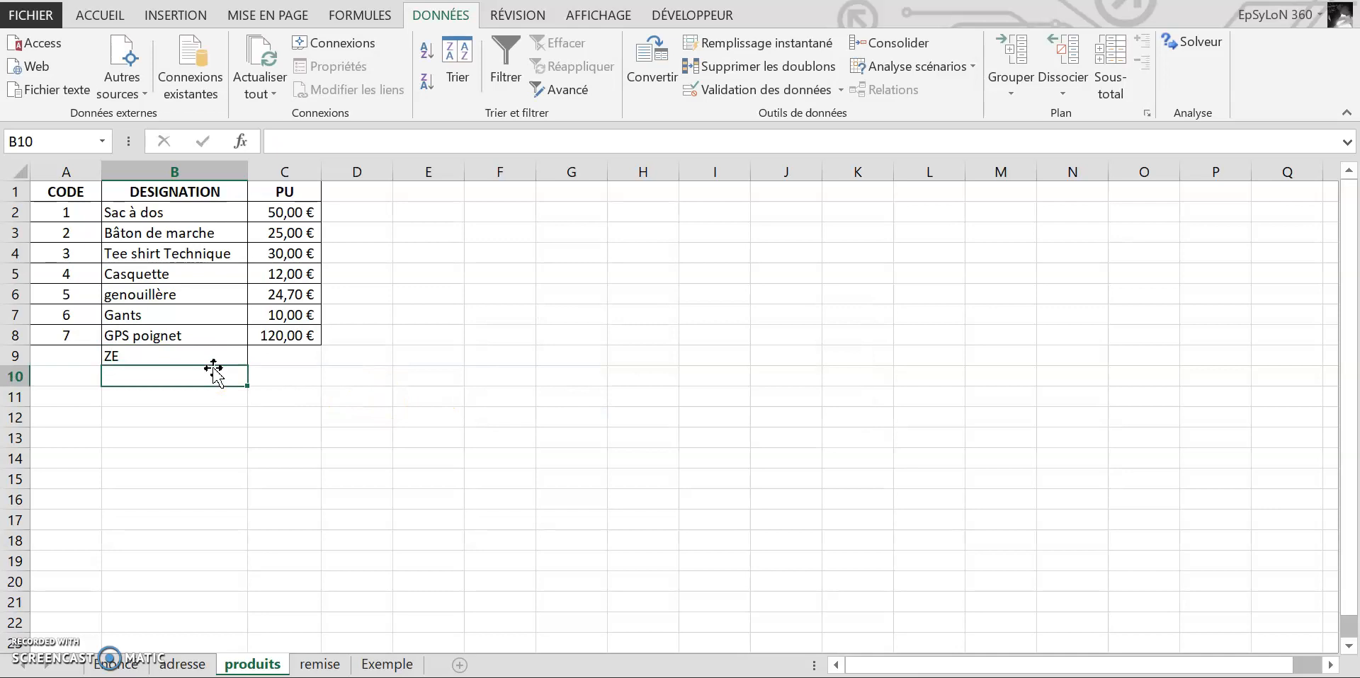
Step: Enter JNVKJDFNVDJKFVNDKFJNVDKJ in B10, and try a random string of about 55 characters in B11 before discarding it
type("JNVKJDFNVDJKFVNDKFJNVDKJ")
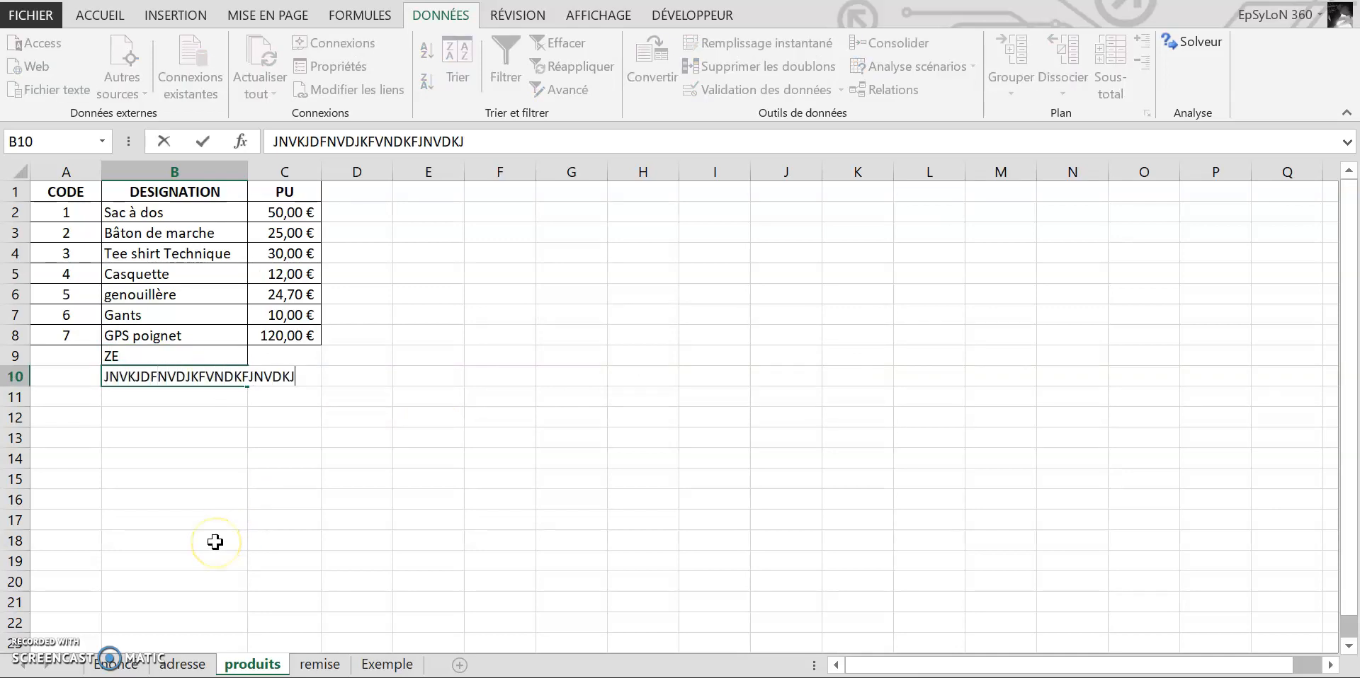
key("Return")
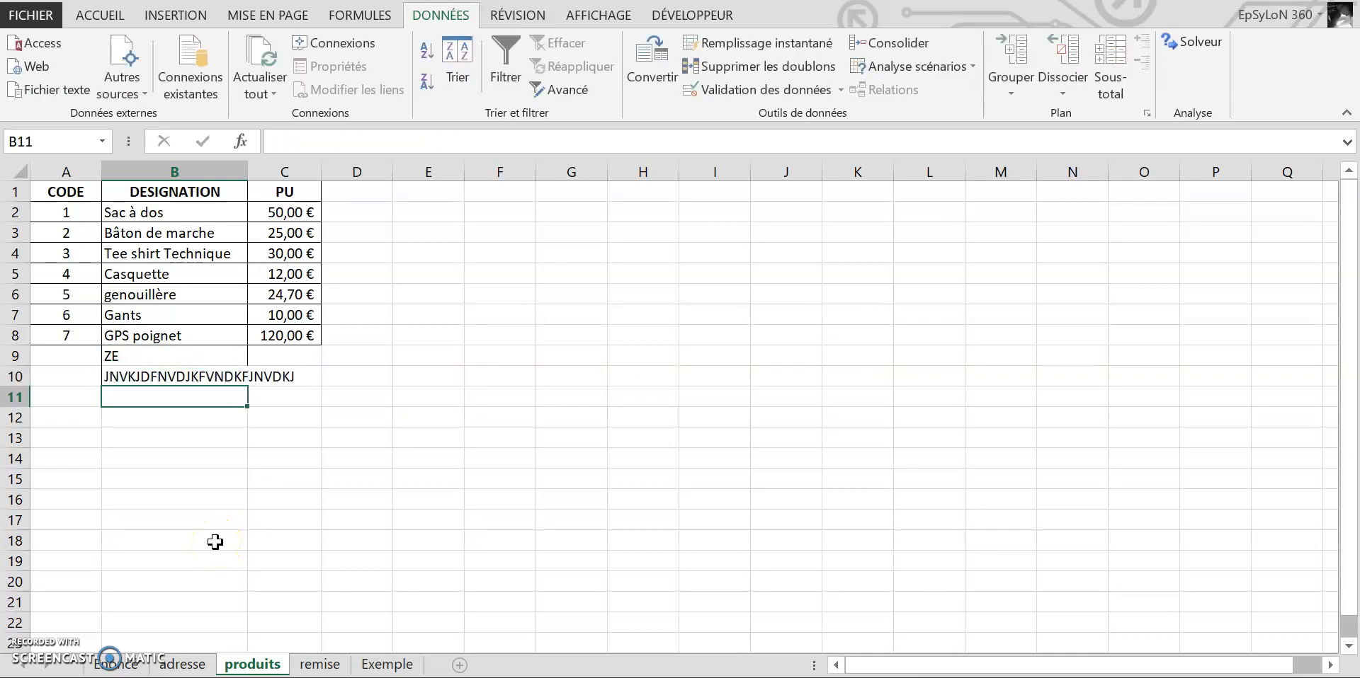
type("JNSKJNSVNKJFSNVKJFSNVKJSNVKJSFNKVSFNKVJSNKJVNSKJVNSFKJV")
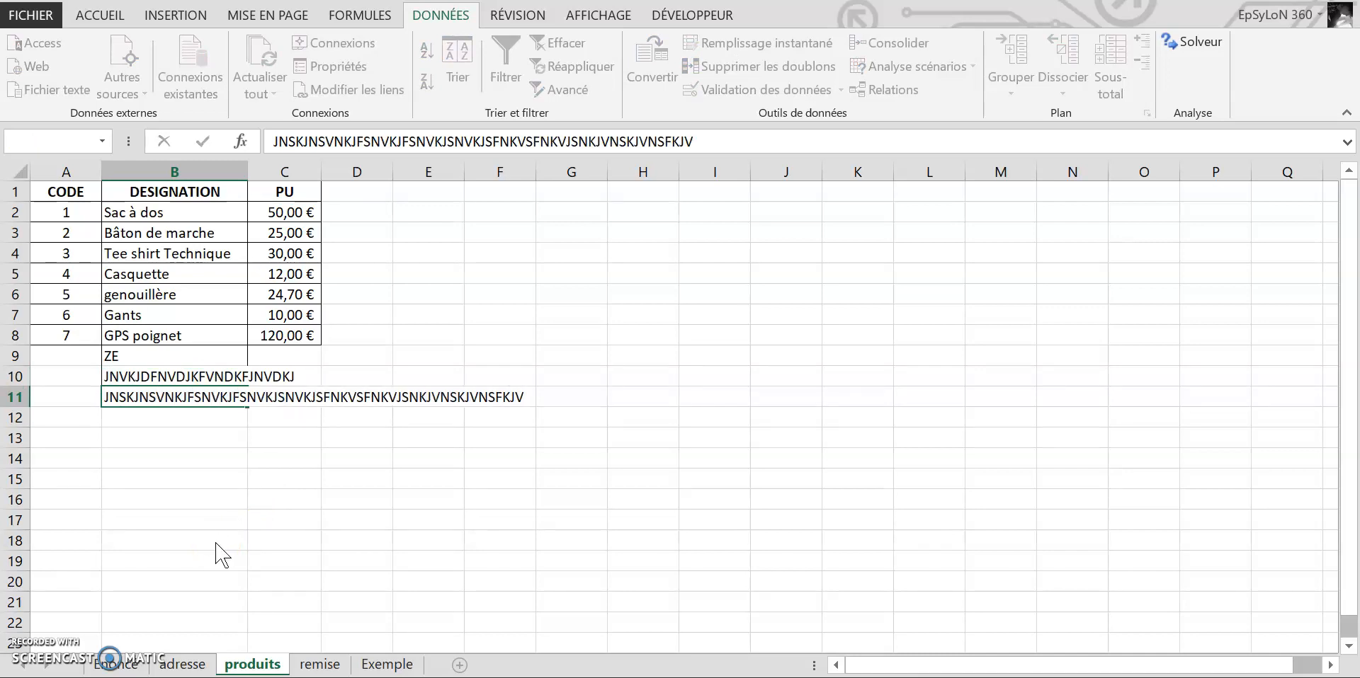
key("Return")
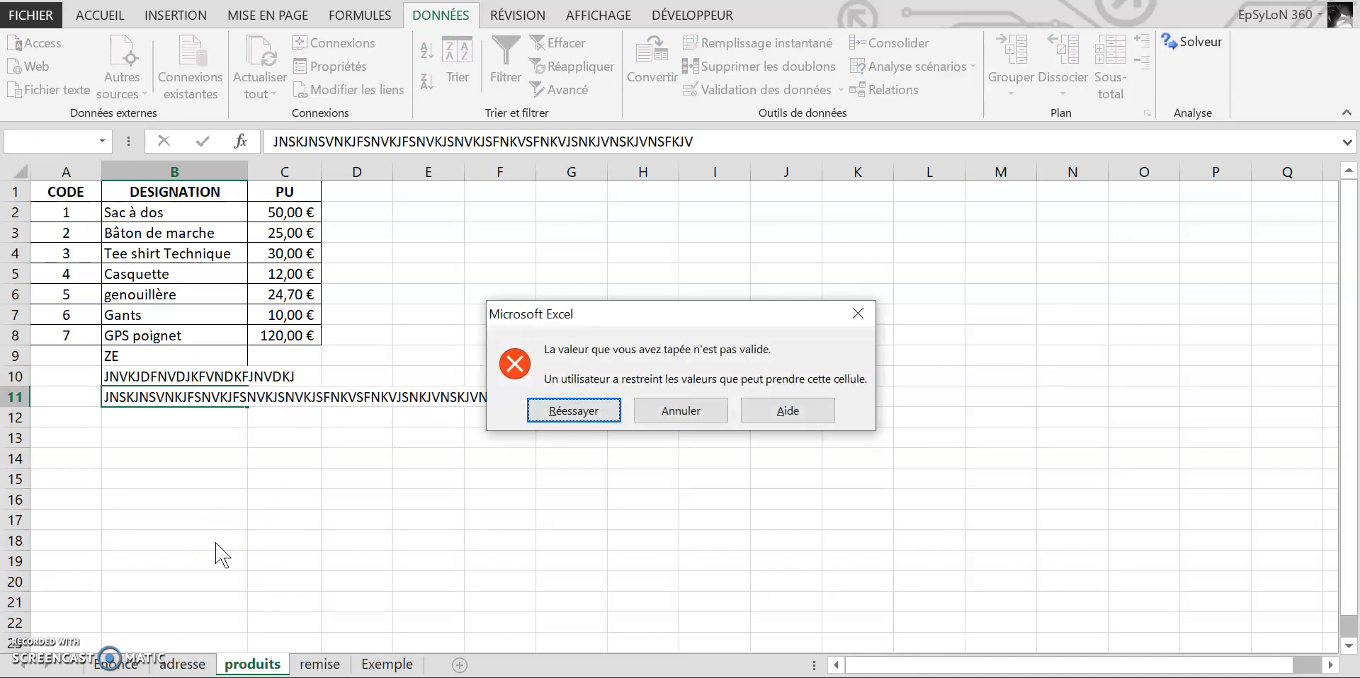
left_click(579, 407)
left_click(201, 398)
left_click(602, 400)
key("Escape")
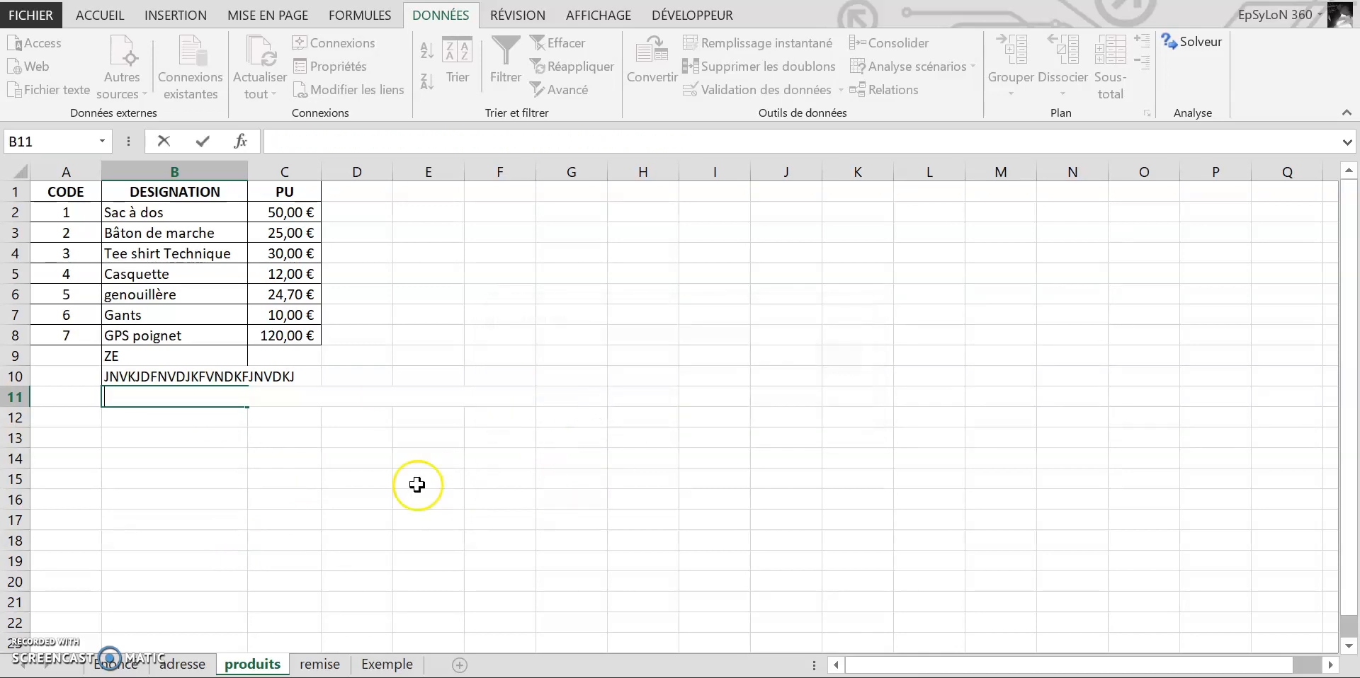
Step: Clear the test entries from cells B10 and B9 in the DESIGNATION column
left_click(375, 459)
left_click(177, 377)
key("Delete")
left_click(201, 355)
key("Delete")
left_click(276, 438)
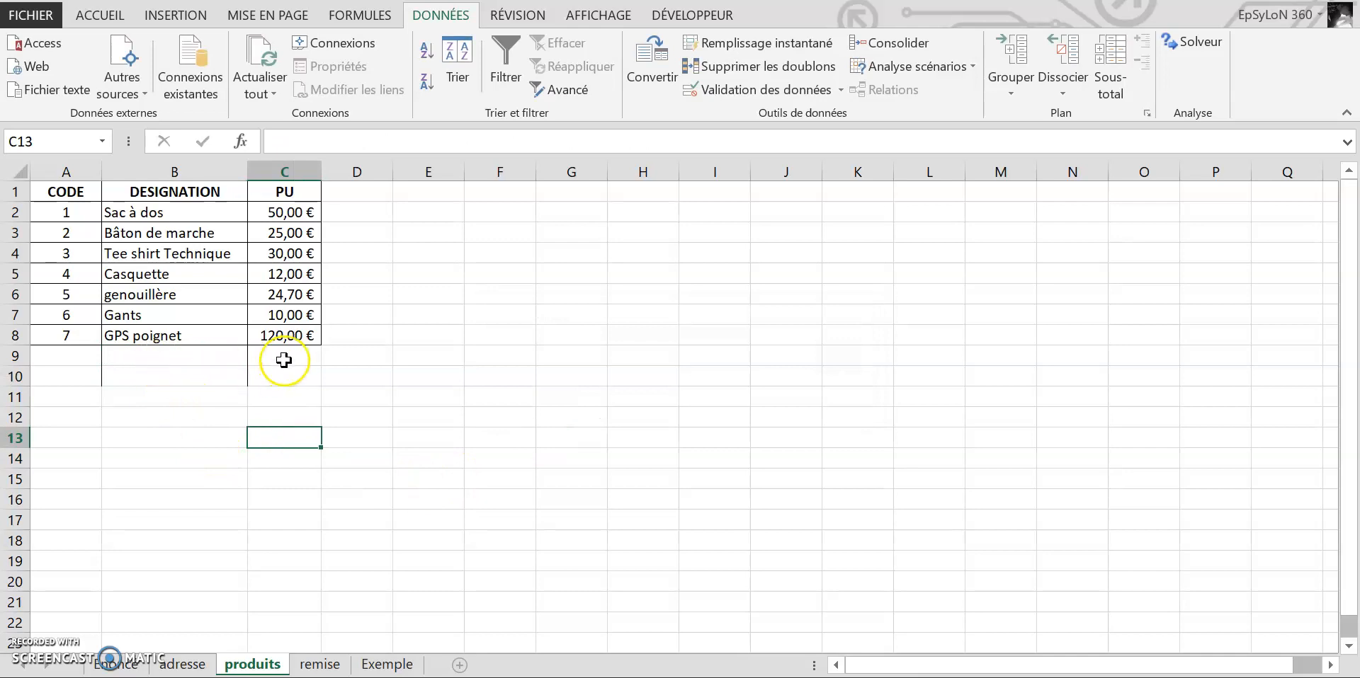
Step: Apply a data validation rule to the PU column from C2 downward, allowing only Décimal values supérieure à 0
left_click_drag(290, 213, 322, 630)
scroll(351, 368, "up", 20)
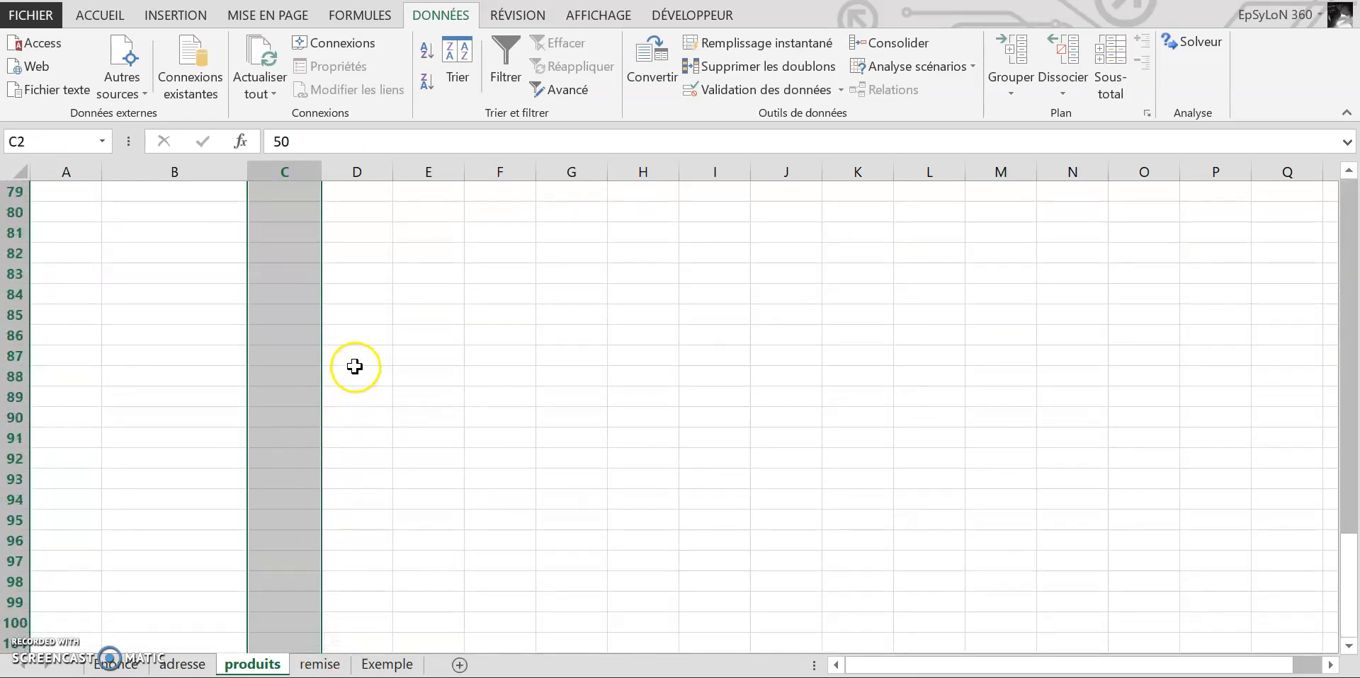
scroll(350, 351, "up", 11)
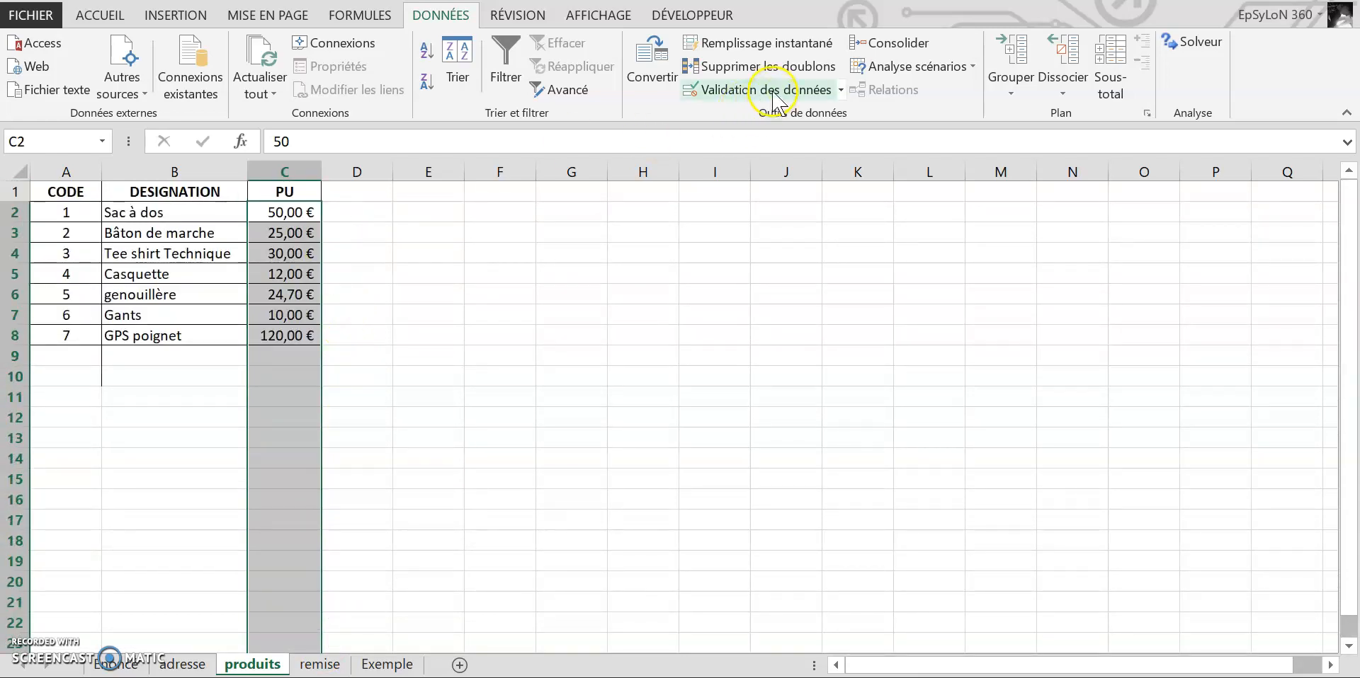
left_click(772, 89)
left_click(733, 233)
left_click(665, 281)
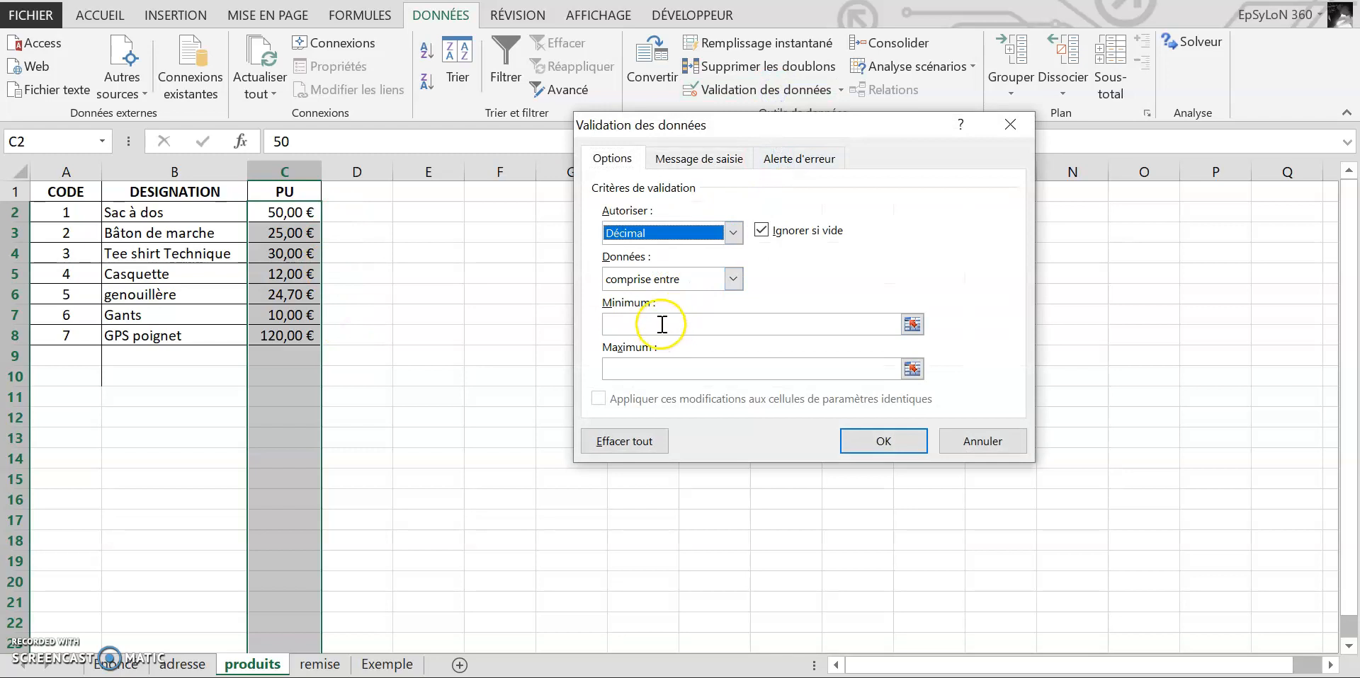
left_click(701, 279)
left_click(697, 359)
left_click(676, 326)
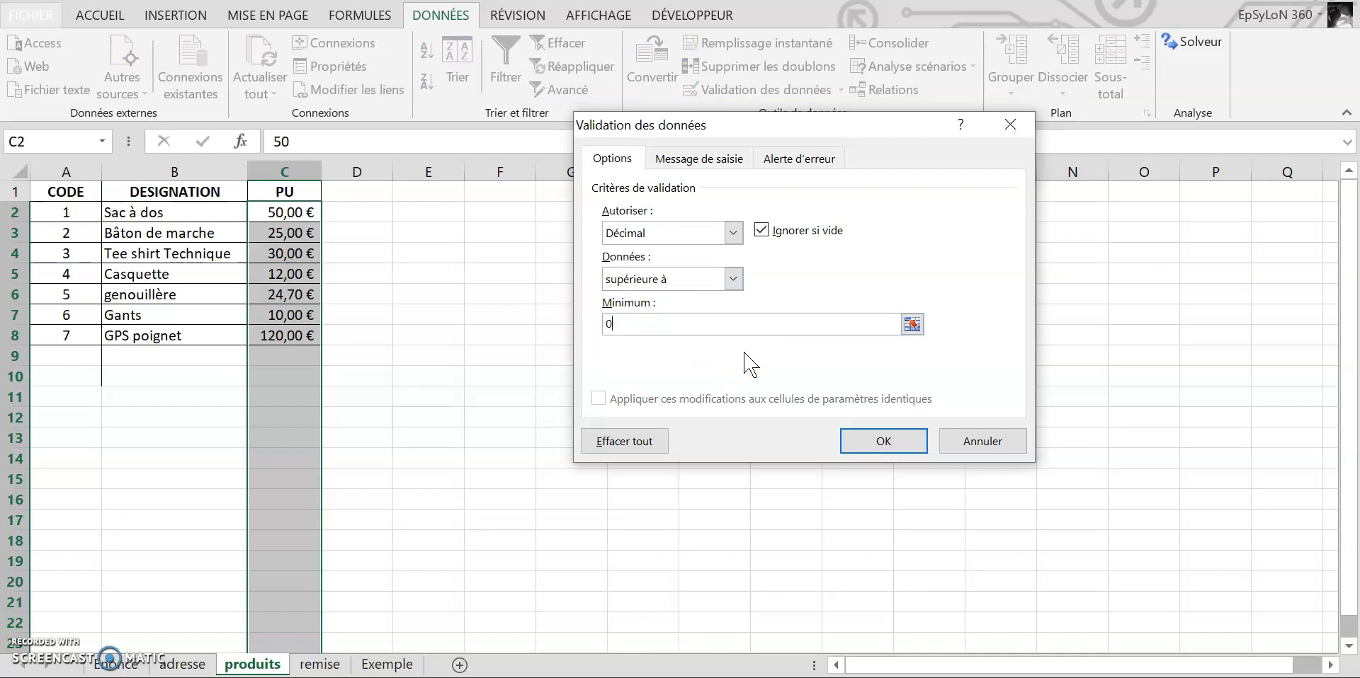
left_click(885, 441)
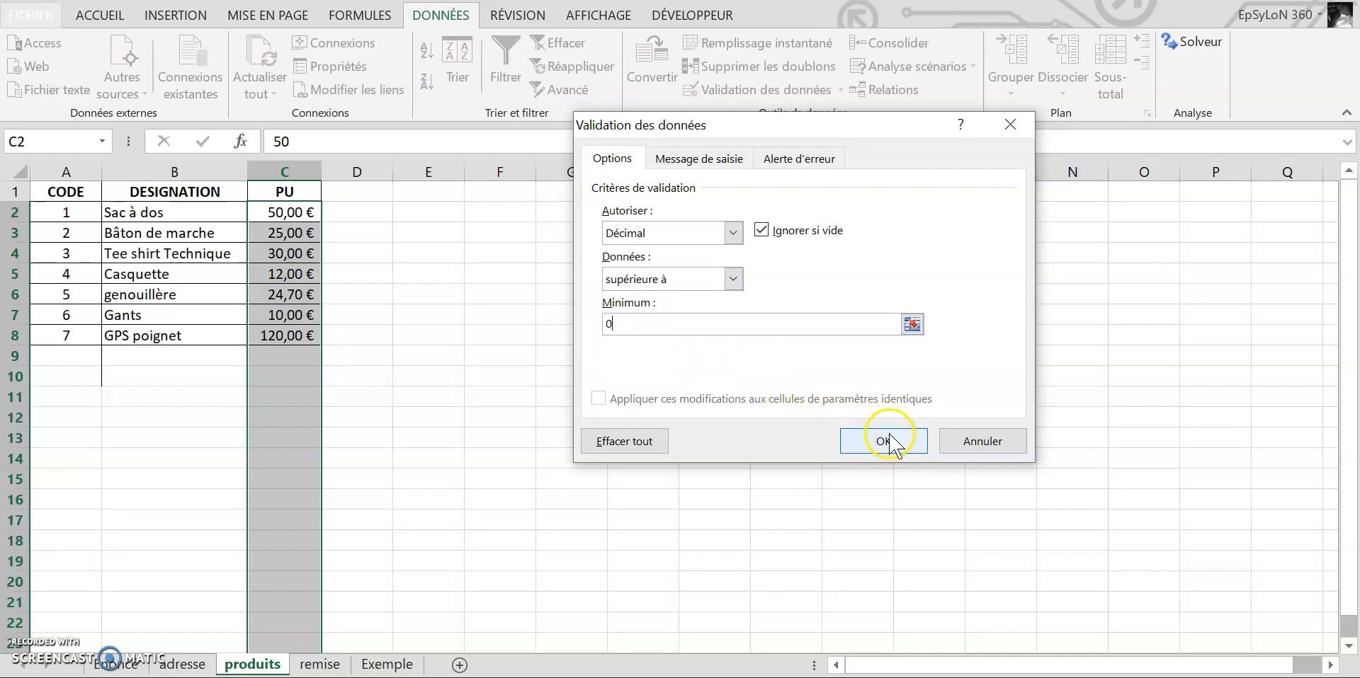
left_click(885, 441)
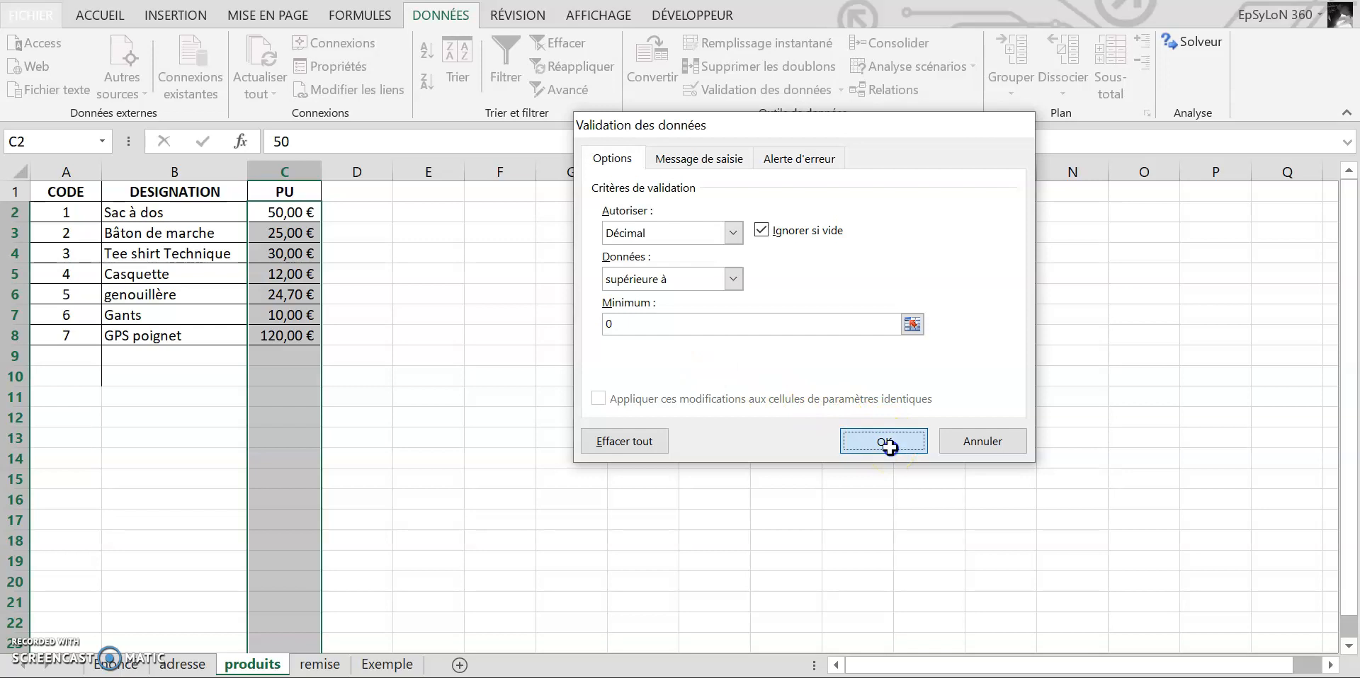
Step: Test the PU rule by trying the text ERER in cell C10, and discard the entry
left_click(282, 374)
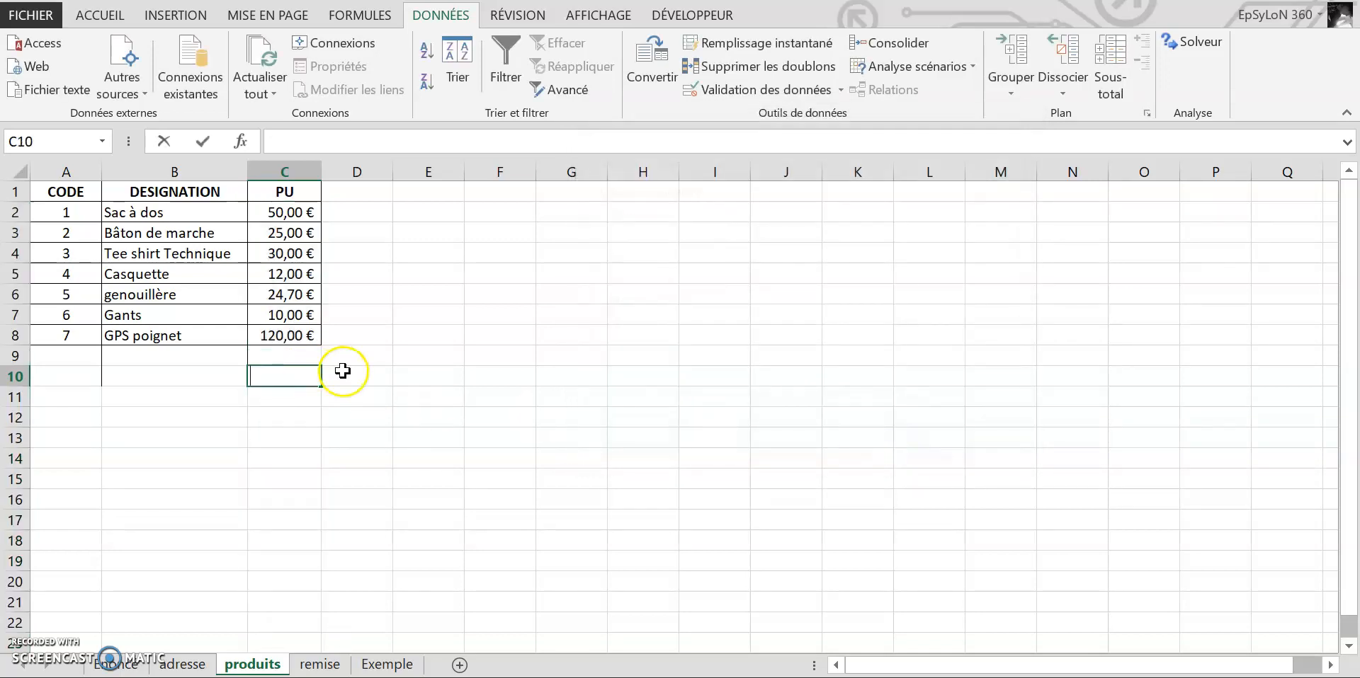
type("ERER")
key("Return")
left_click(608, 414)
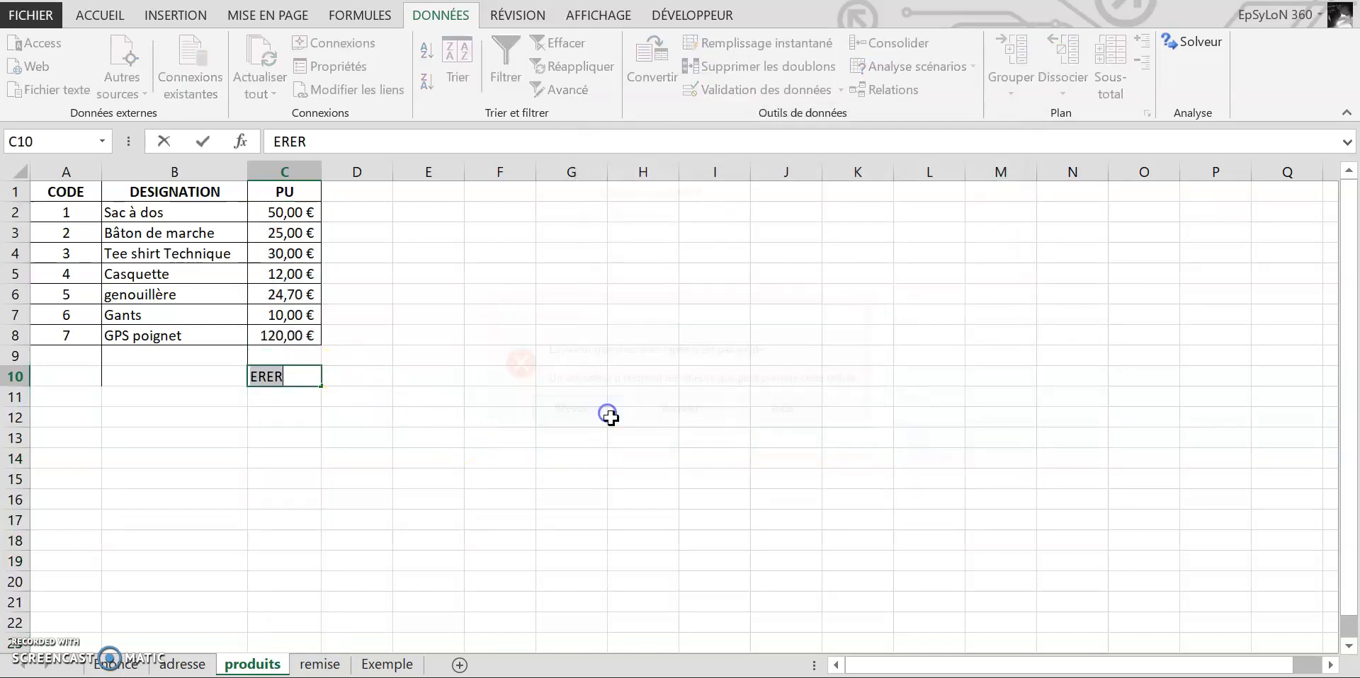
key("Escape")
left_click(389, 430)
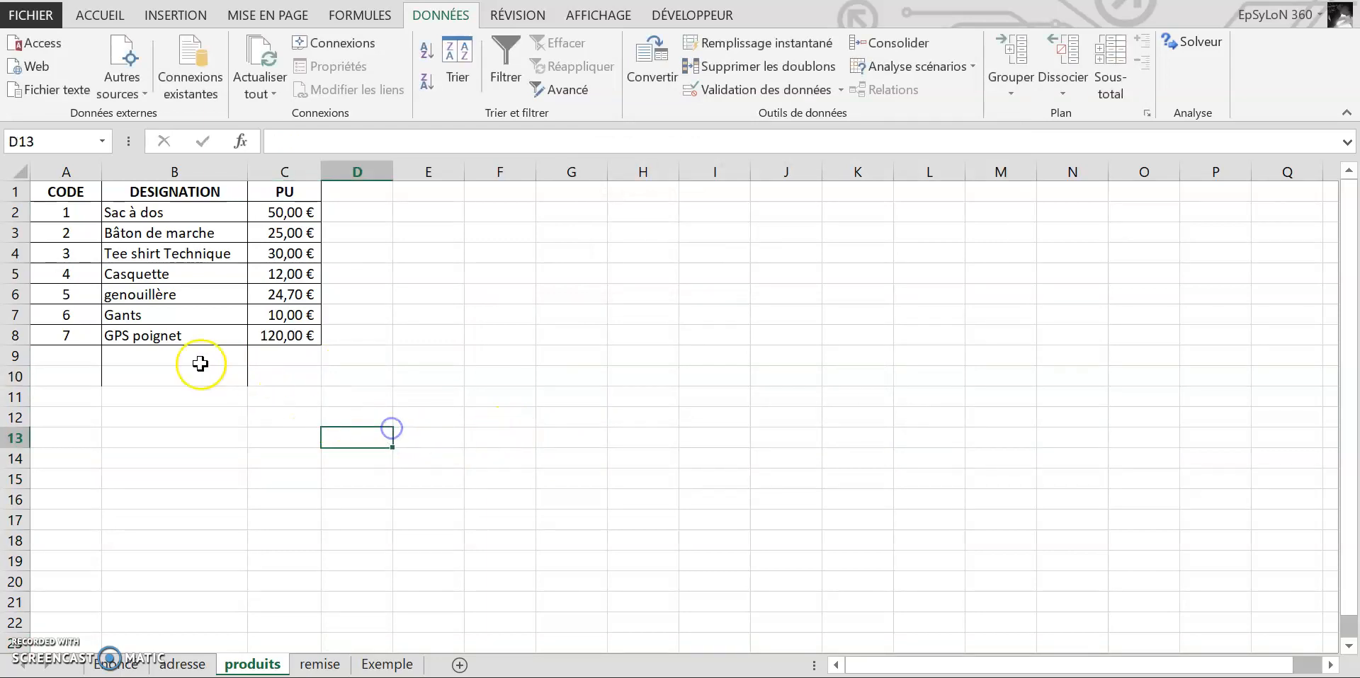
Step: Edit the data validation of cell A9 and title its input message "Règle de saisie"
left_click(90, 355)
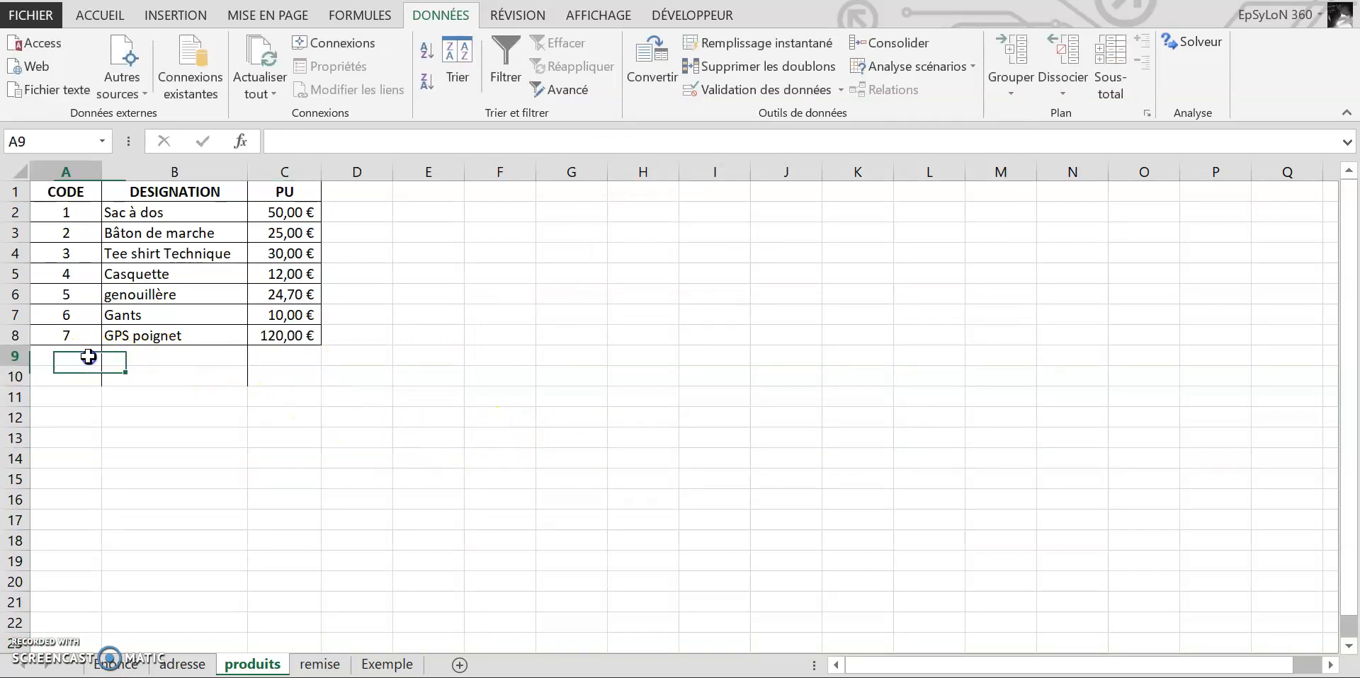
left_click(814, 92)
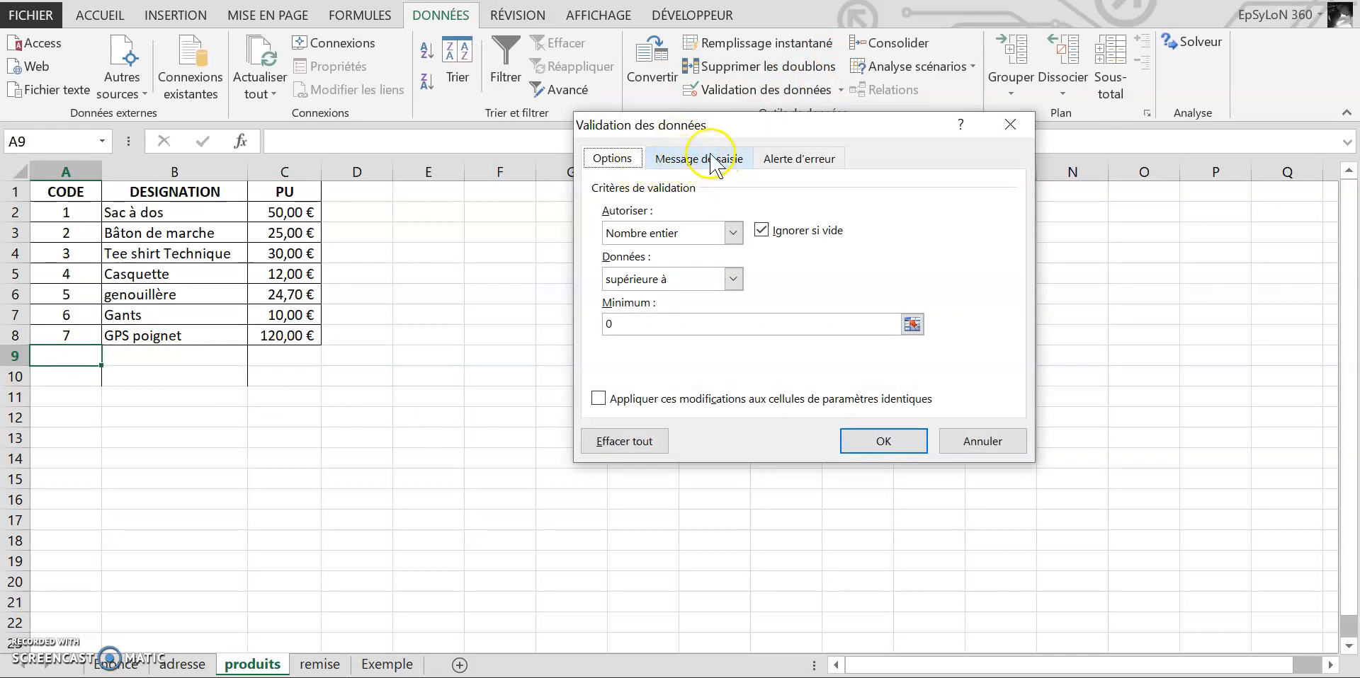
left_click(721, 162)
left_click(671, 263)
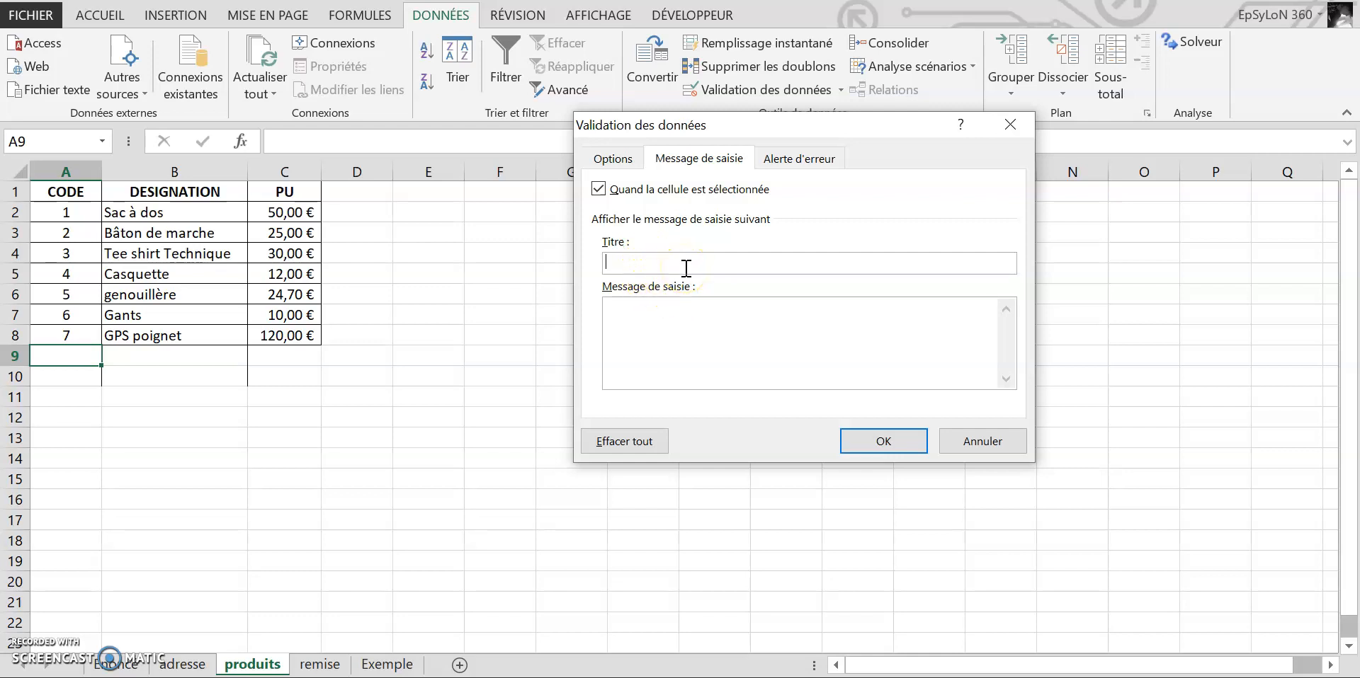
key("BackSpace")
key("BackSpace")
key("BackSpace")
type("Règle de sais")
Step: Write A9's input message as "Ici, il ne peut y avoir qu'un code produit supérieur à 0, qui est une valeur numérique entière." and apply it
left_click(694, 321)
type("Ici, il ne peut y avoir que ")
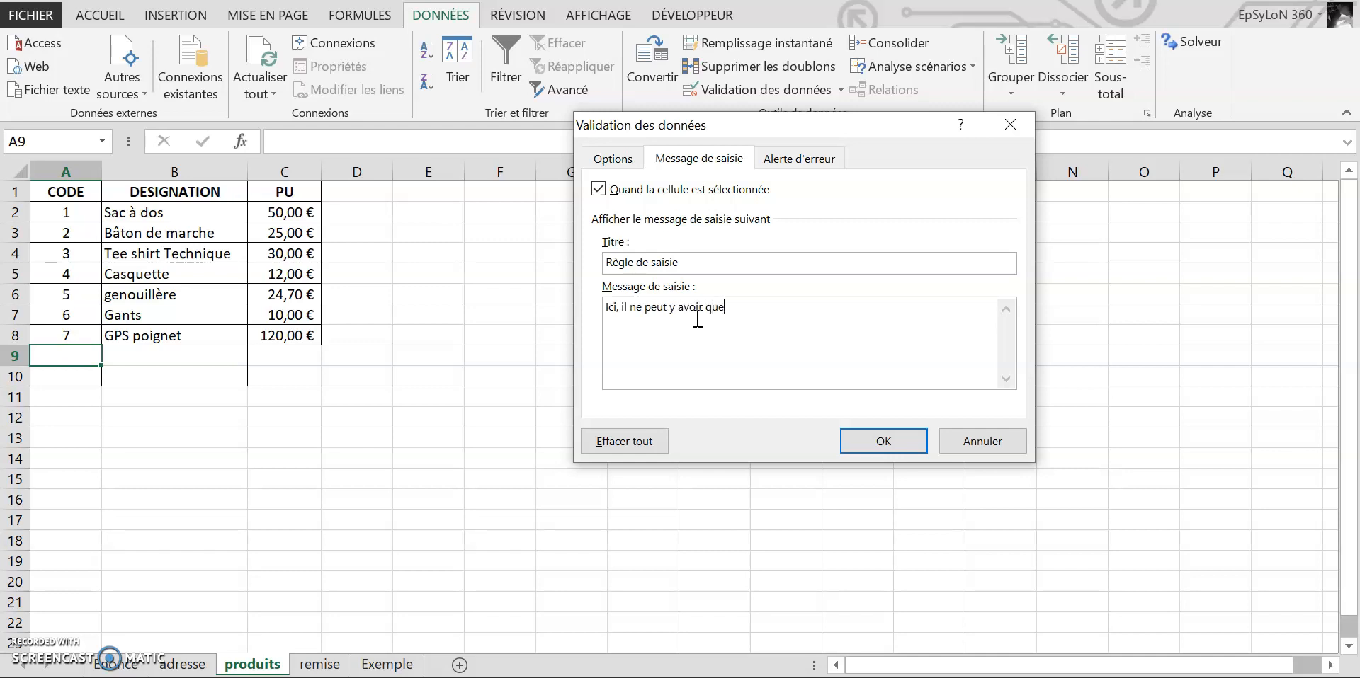
key("BackSpace")
key("BackSpace")
type("'un code produit supérieur à")
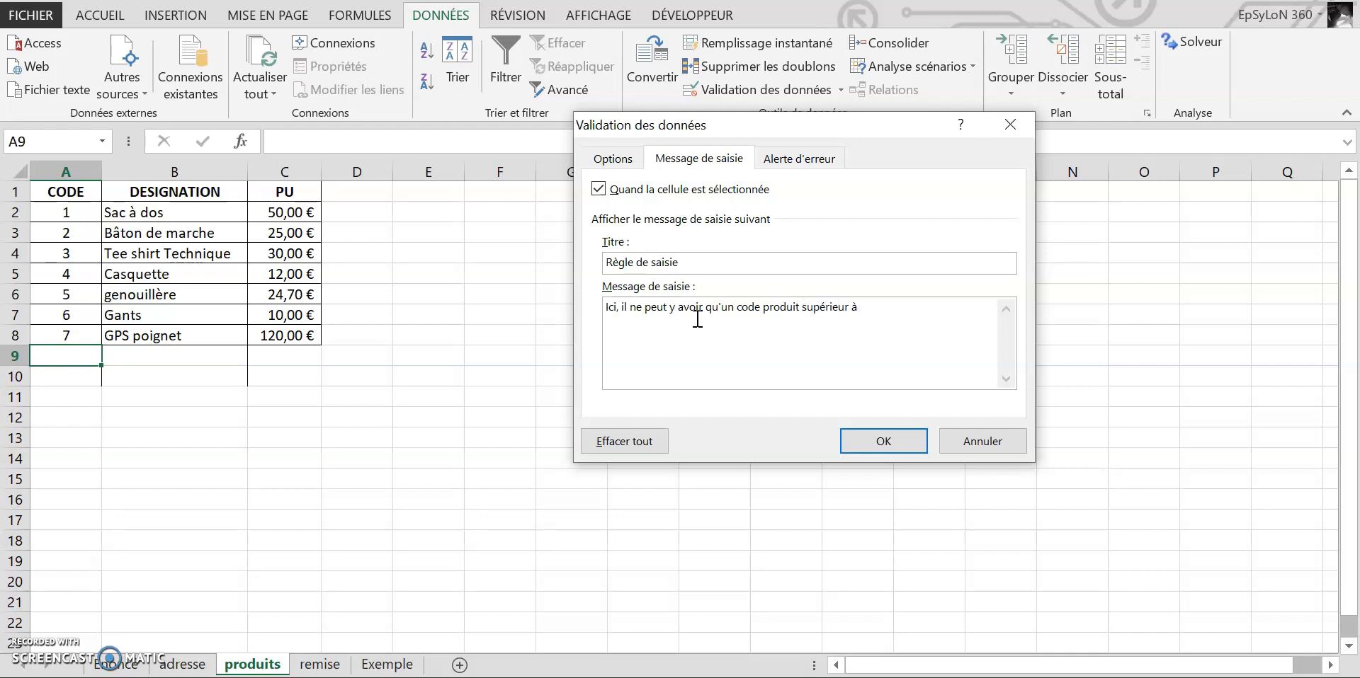
type(" 0")
key("BackSpace")
key("BackSpace")
key("BackSpace")
type("qui est une valeur numé")
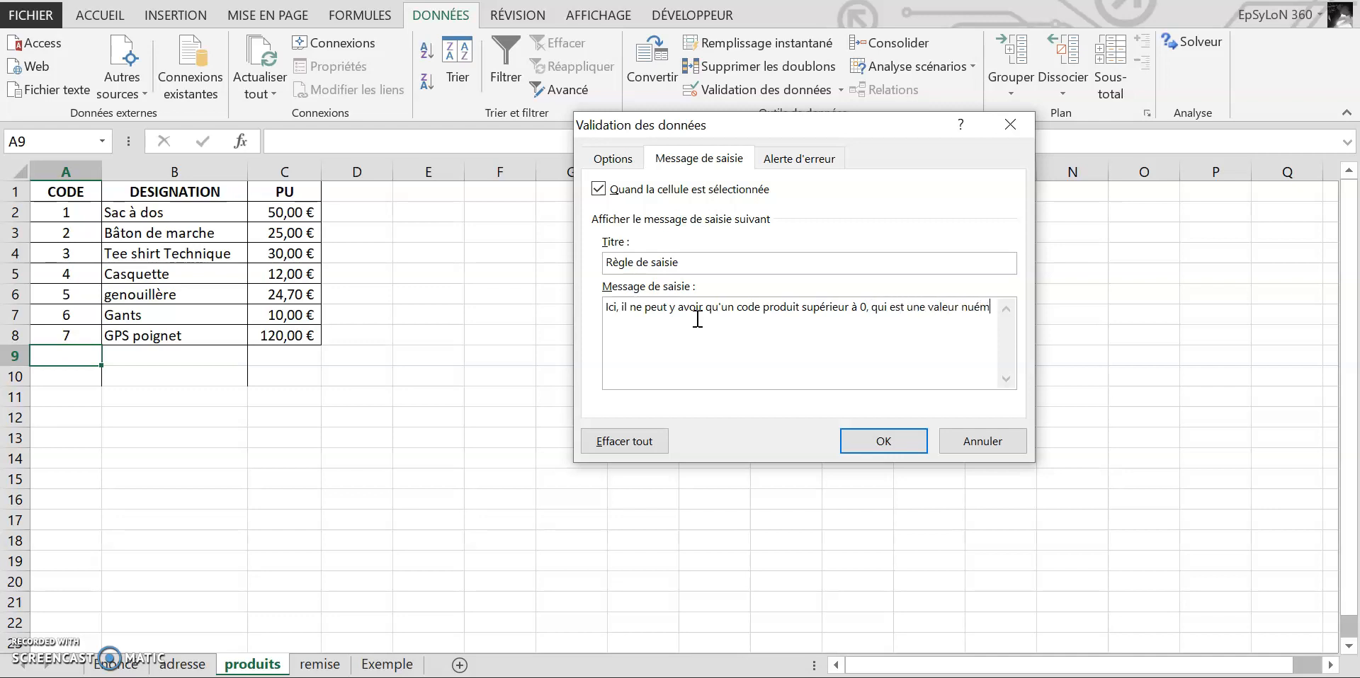
type("rique entièr")
left_click(883, 441)
Step: Reopen the data validation of cell A9 and title its error alert "ERREUR DE SAISIE"
left_click(403, 453)
left_click(42, 356)
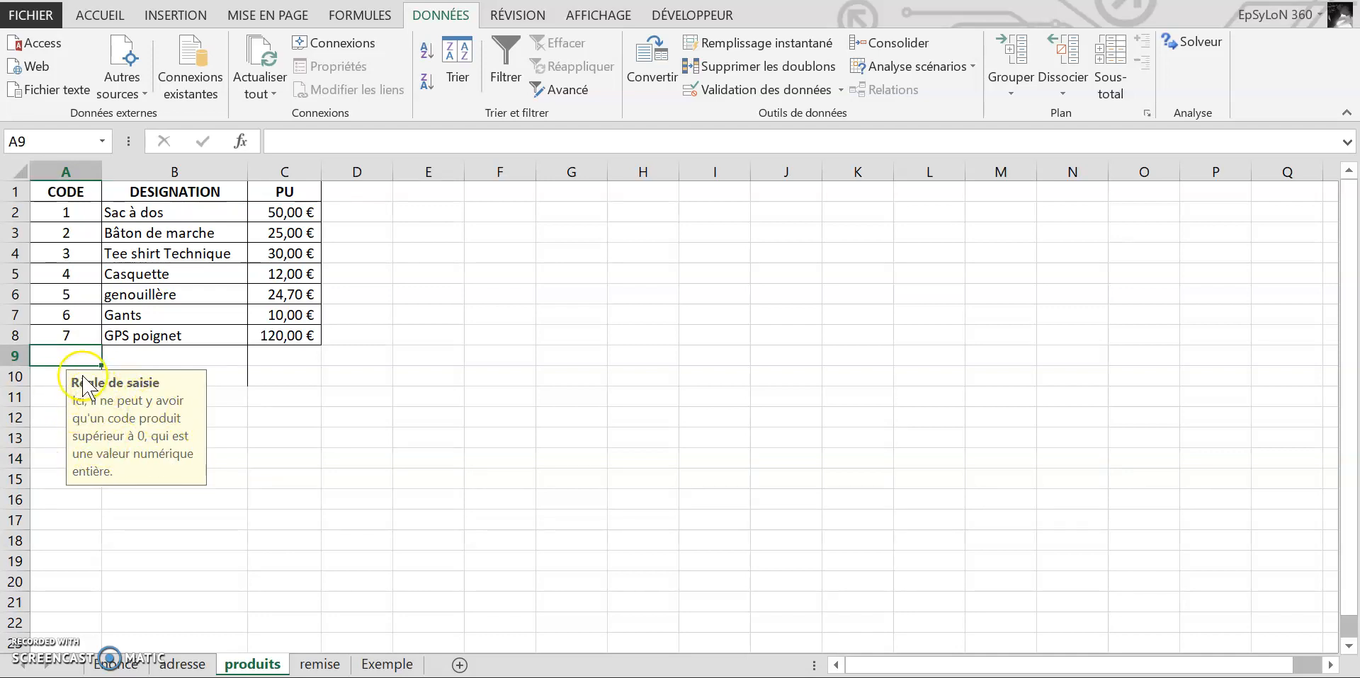
left_click(708, 89)
left_click(782, 157)
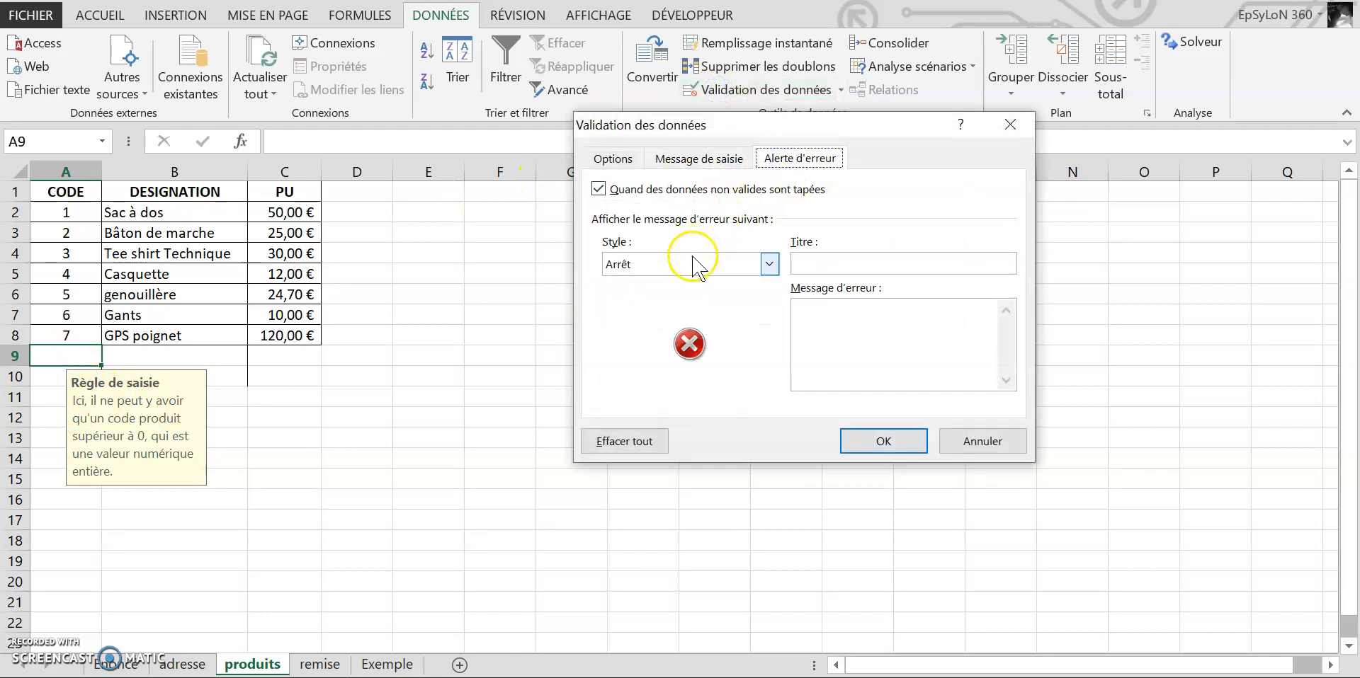
left_click(842, 306)
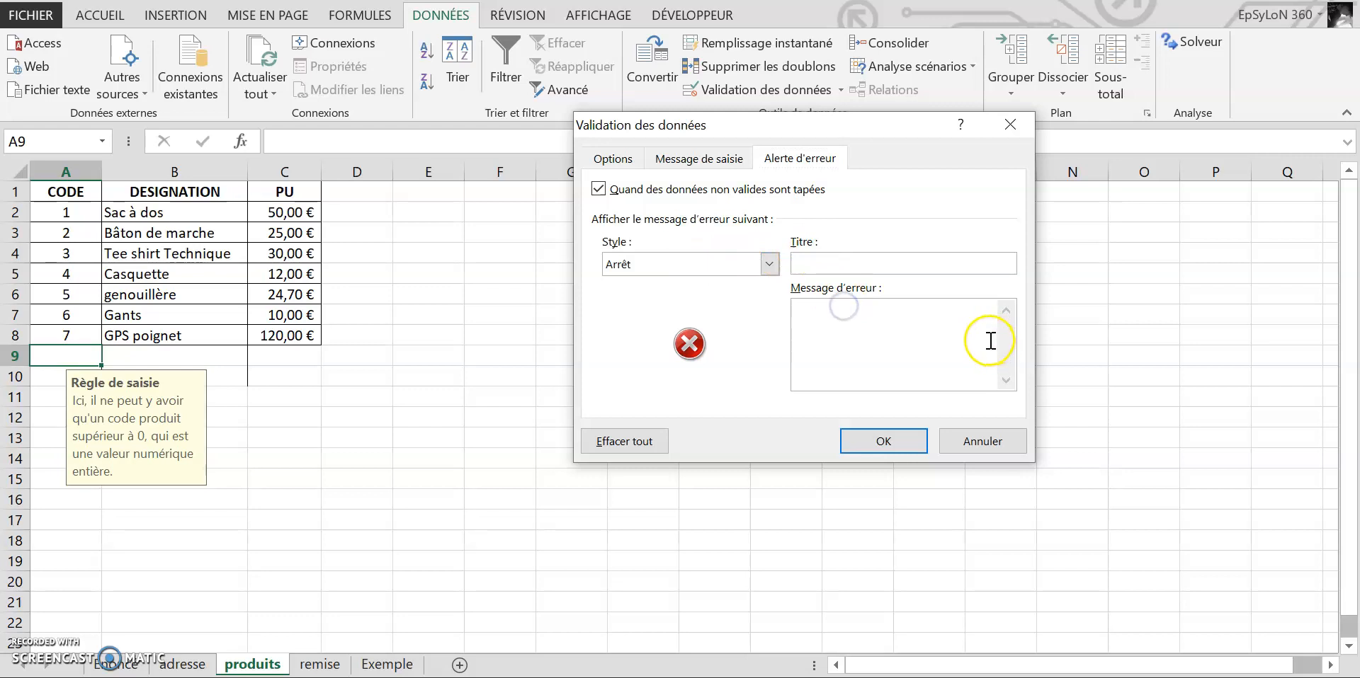
left_click(853, 273)
type("ERREUR DE SAISIE")
Step: Set A9's error message to "Tu n'as pas respecté la règle" with the Avertissement style, and apply the alert
left_click(852, 311)
type("Tu n'as")
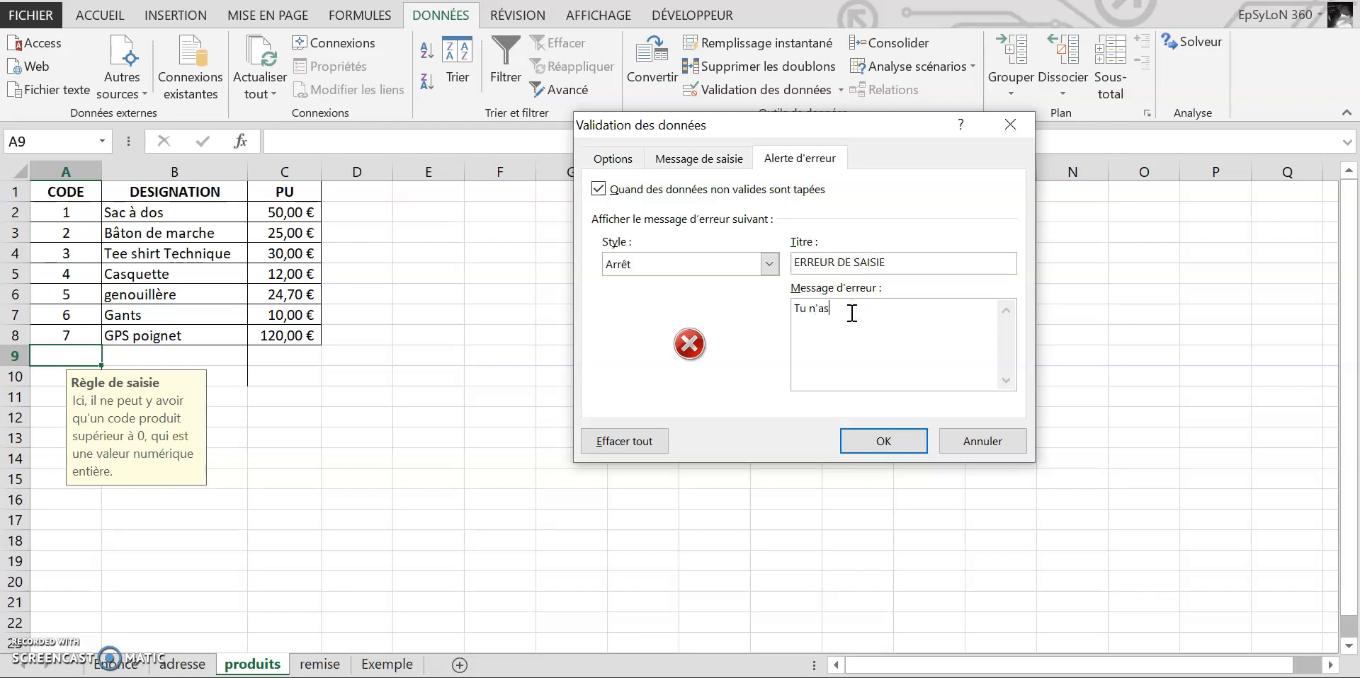
type(" pas respecté la règle")
left_click(768, 264)
left_click(673, 299)
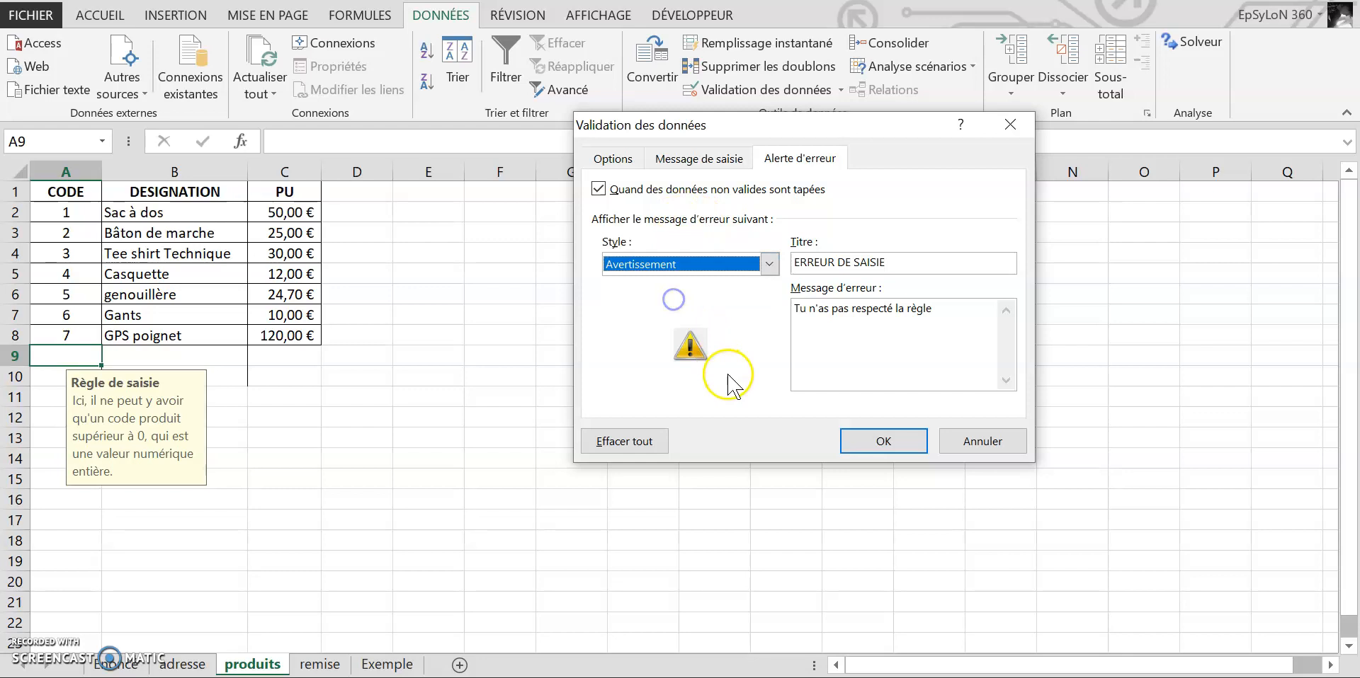
left_click(884, 441)
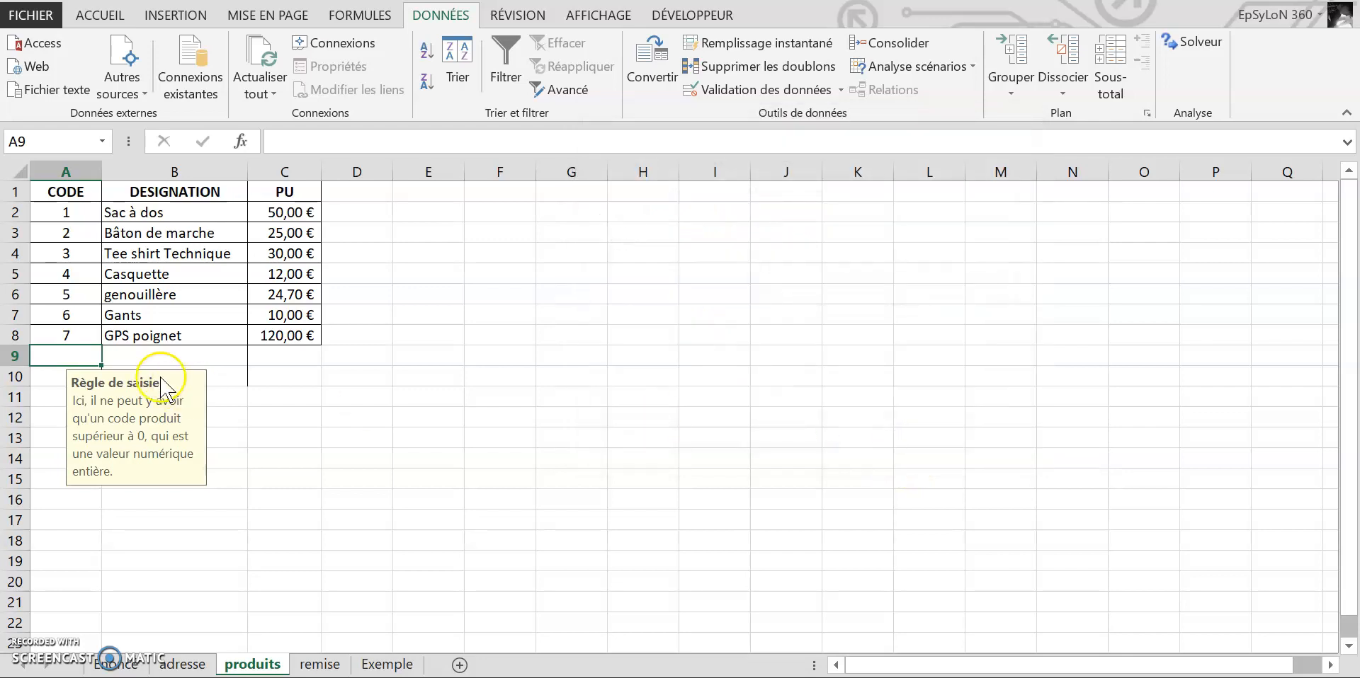
Step: Test the CODE rule with a valid value by entering 8 in cell A9
type("8")
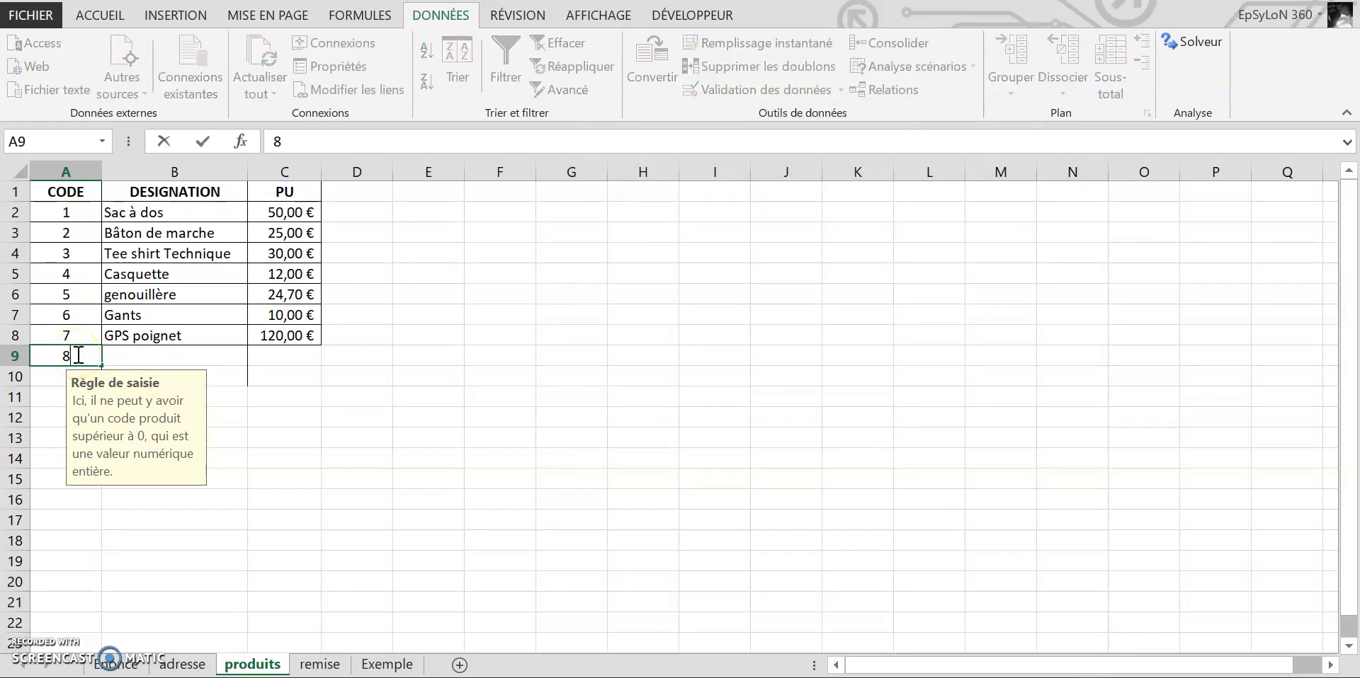
left_click(339, 414)
left_click(55, 361)
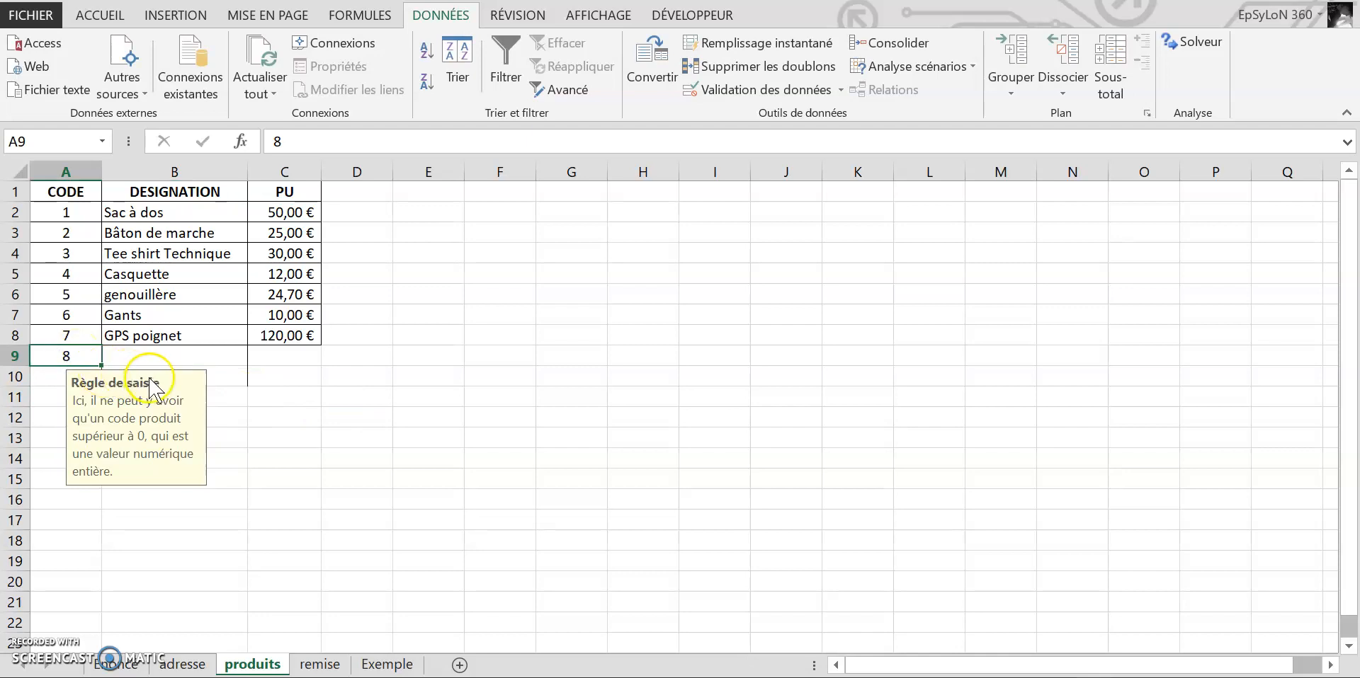
Step: Try the text ERET as the code in A9, refuse to continue with it, and clear the cell
type("ERET")
left_click(391, 419)
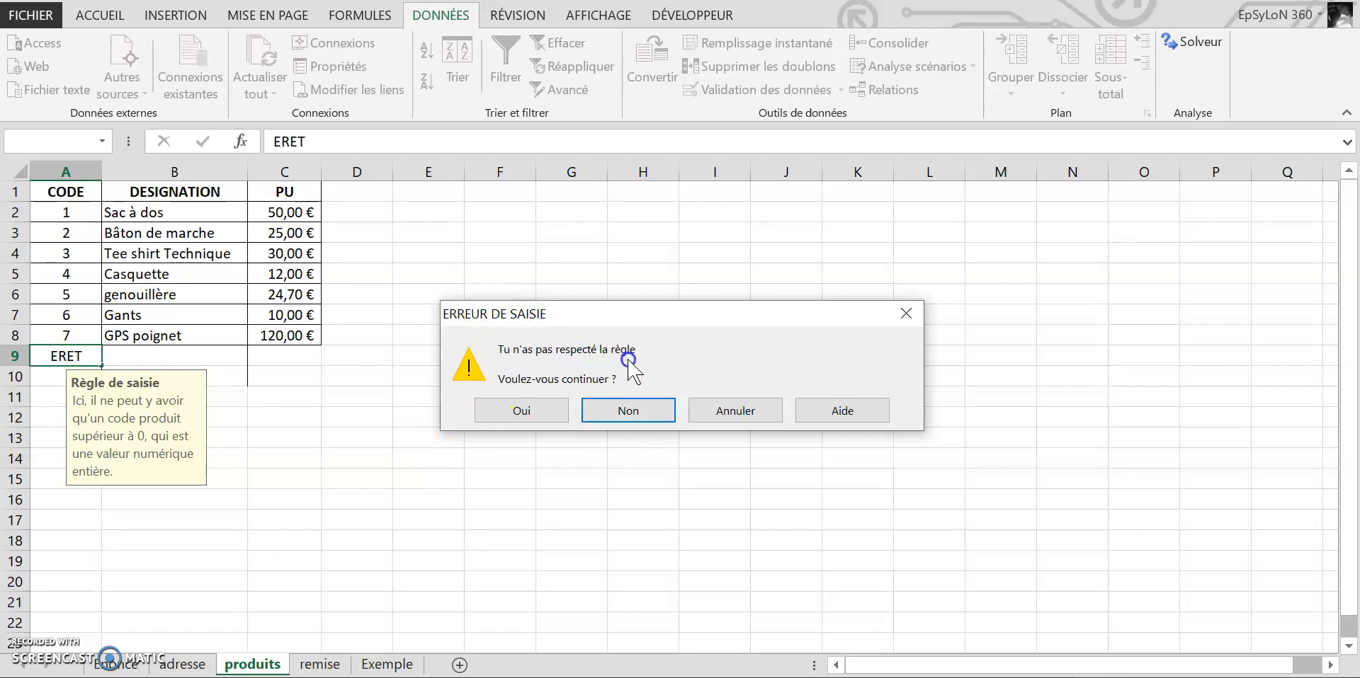
left_click(619, 413)
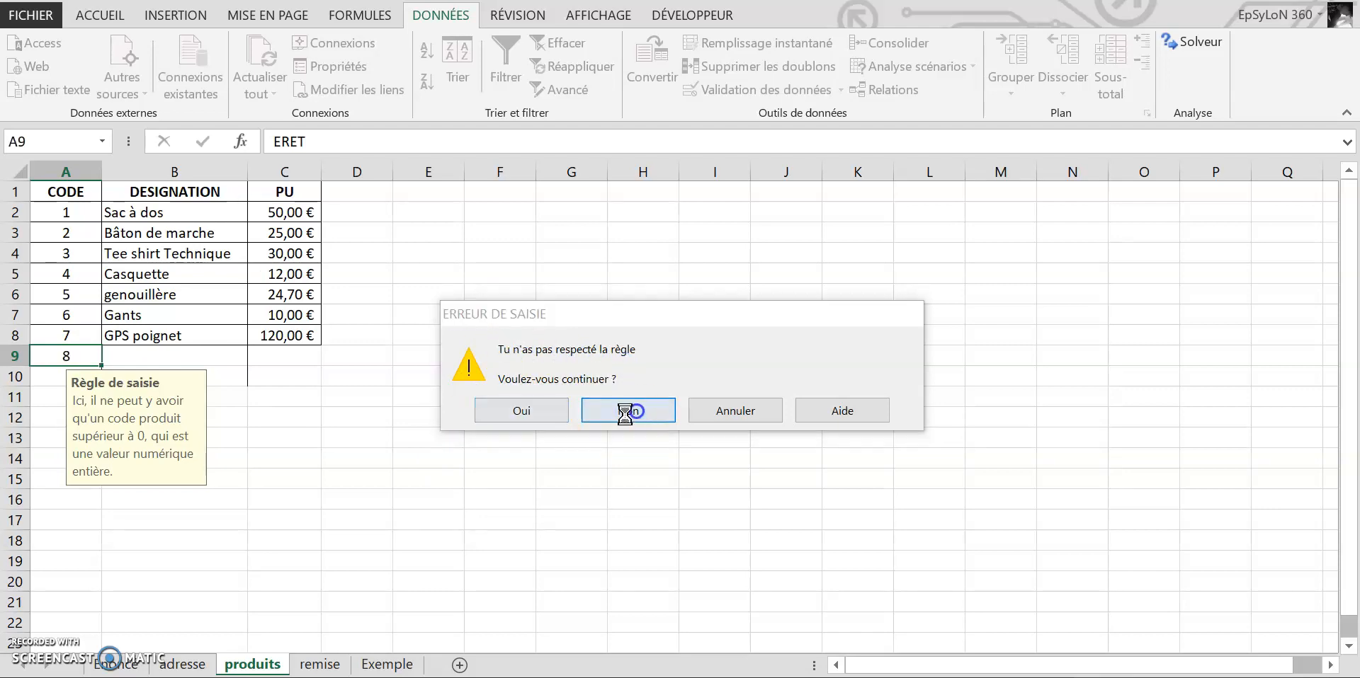
left_click(641, 412)
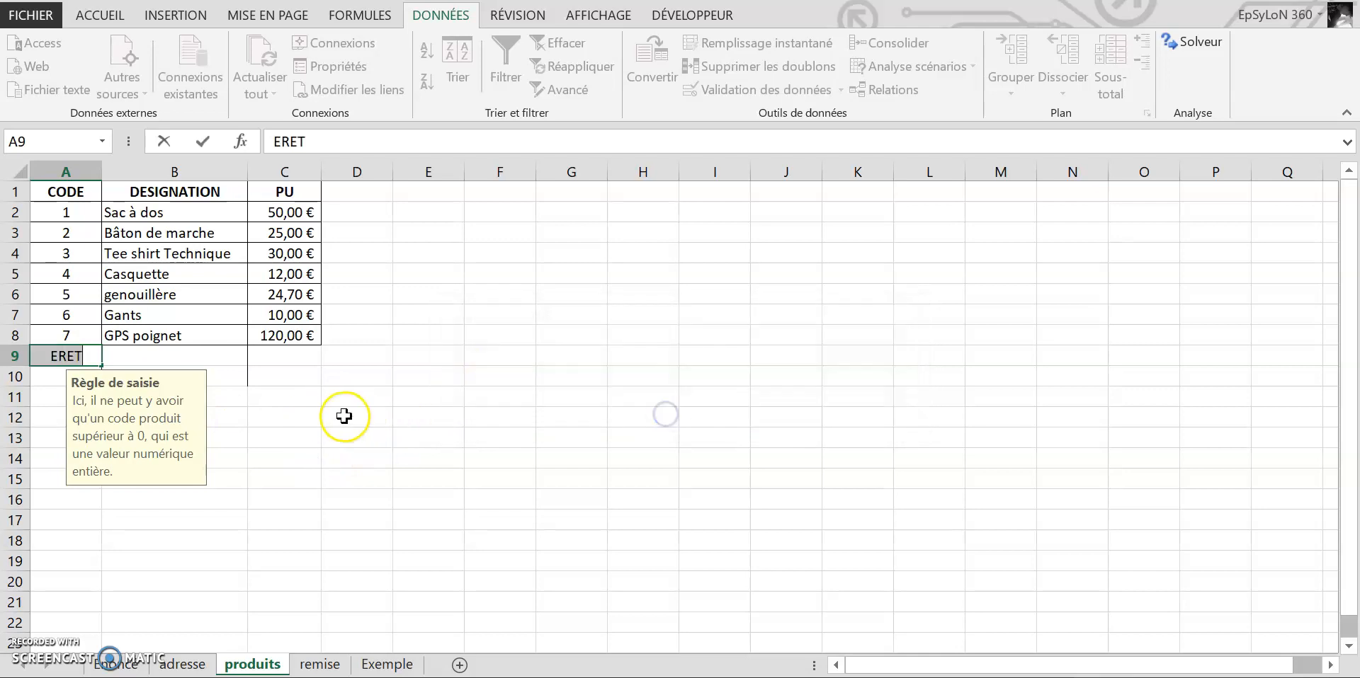
key("Escape")
left_click(499, 438)
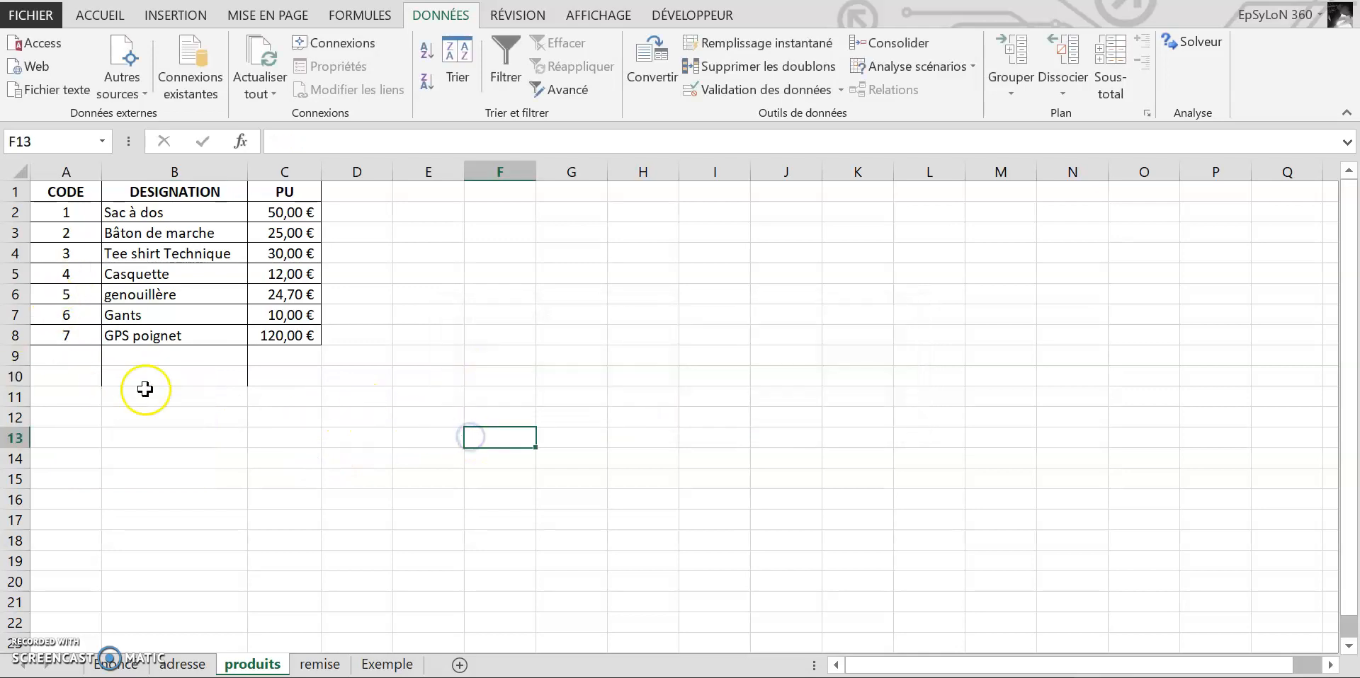
Step: Examine the Date validation criteria for invoice date cell B3 on the Exemple sheet, cancel the dialog, and return to the produits sheet
left_click(386, 664)
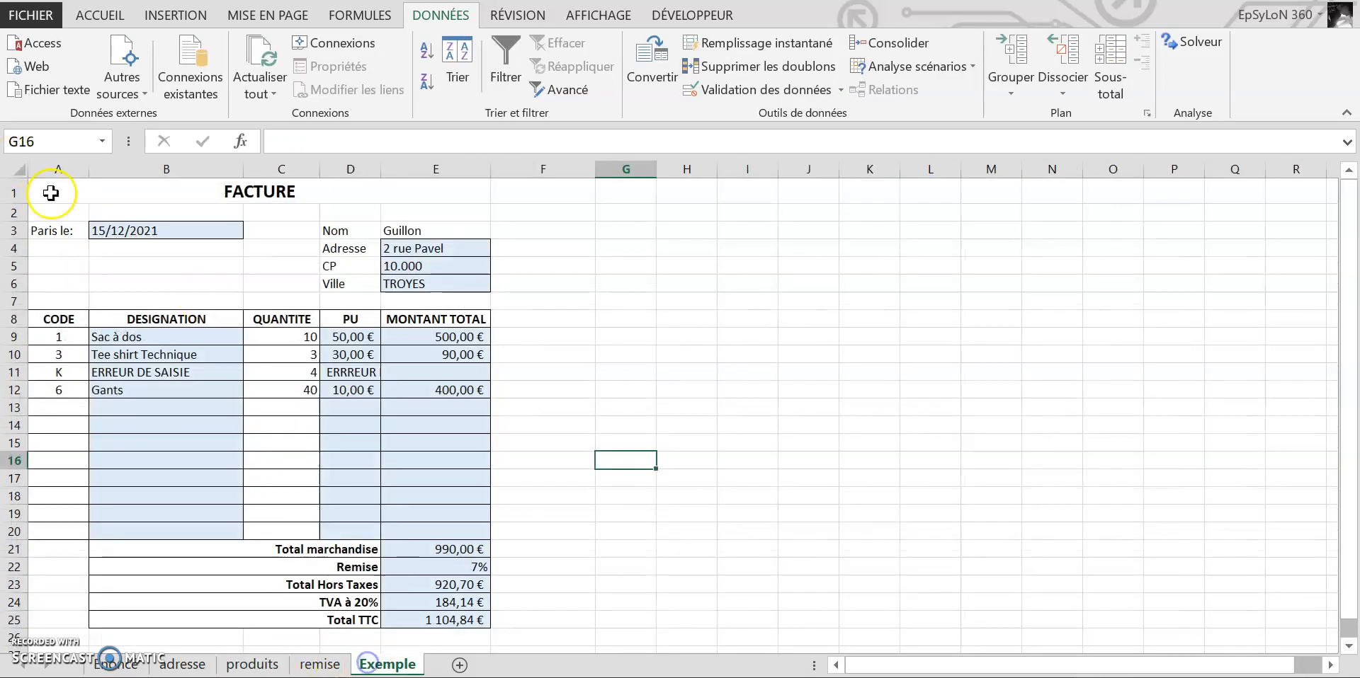
left_click(126, 228)
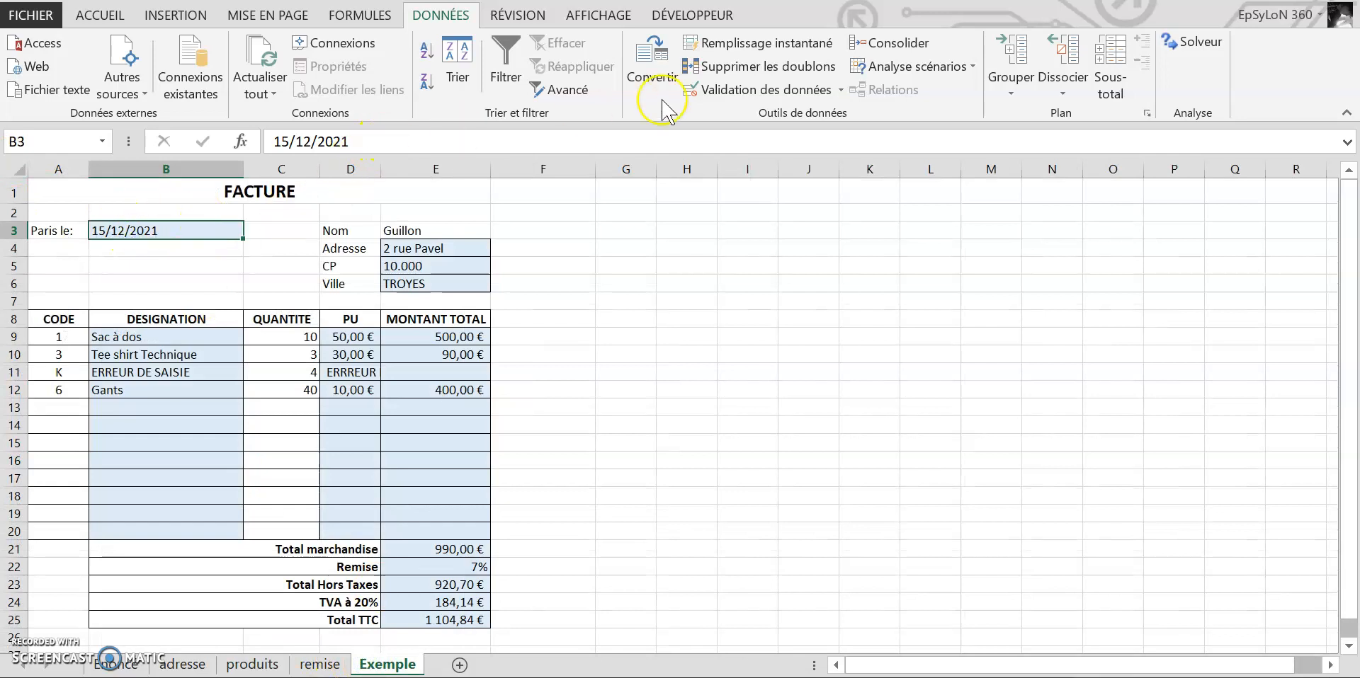
left_click(749, 91)
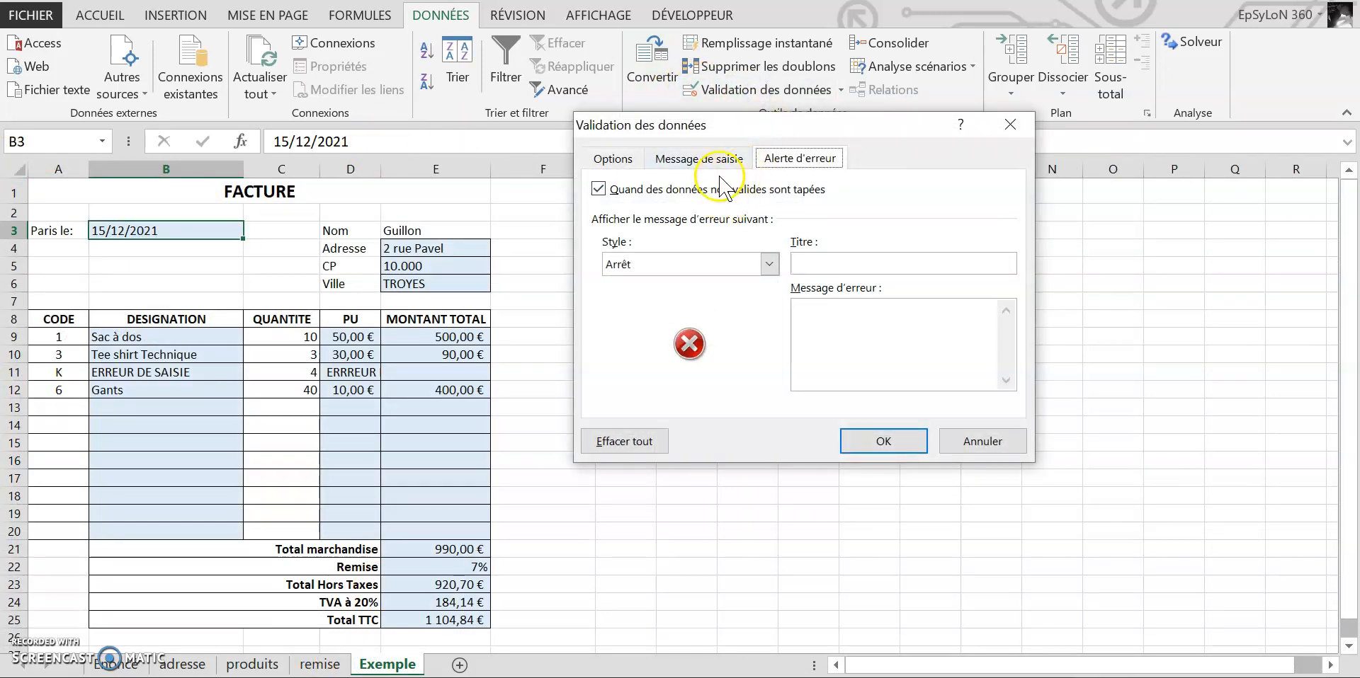
left_click(638, 162)
left_click(666, 233)
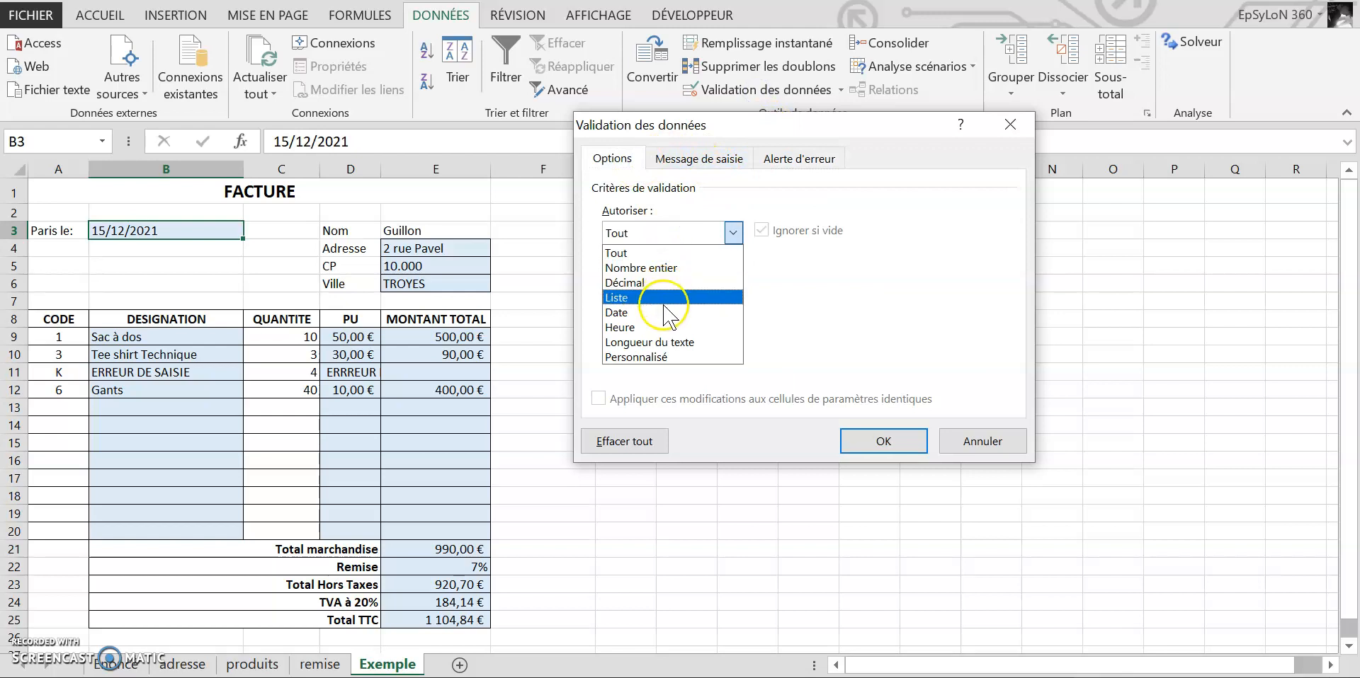
left_click(662, 310)
left_click(733, 279)
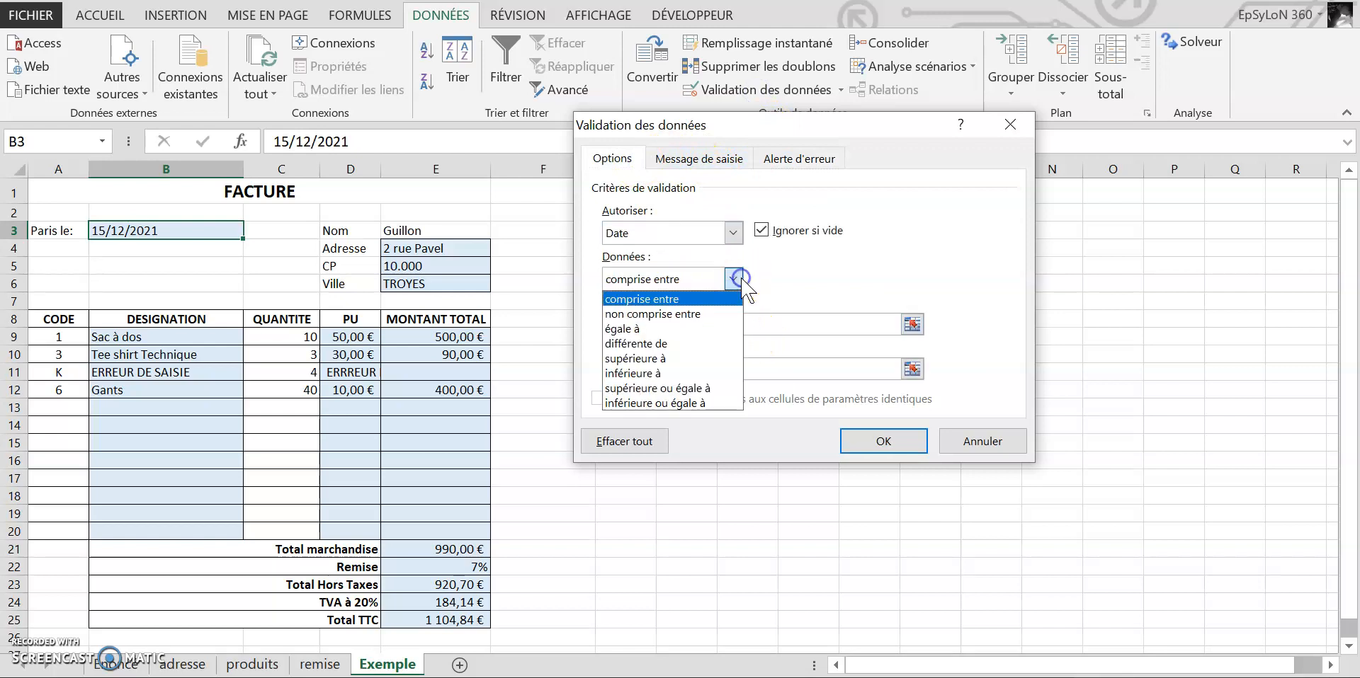
left_click(994, 439)
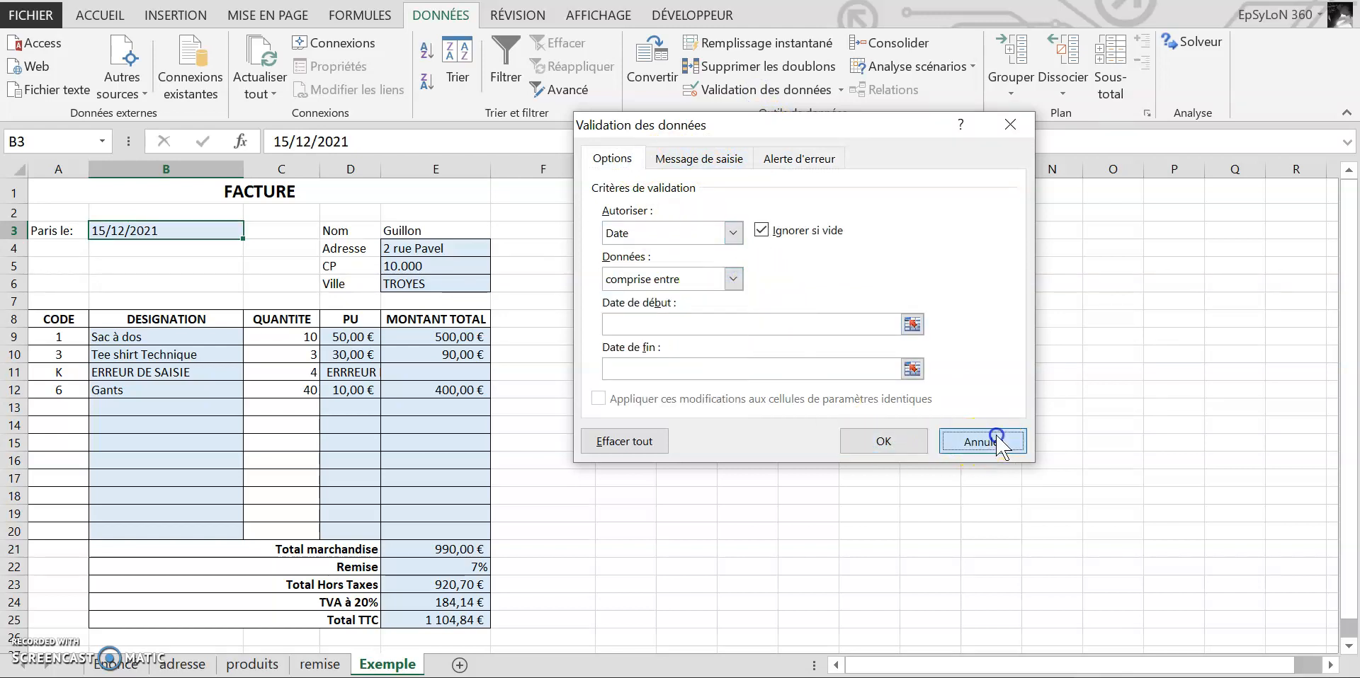
left_click(993, 439)
left_click(252, 665)
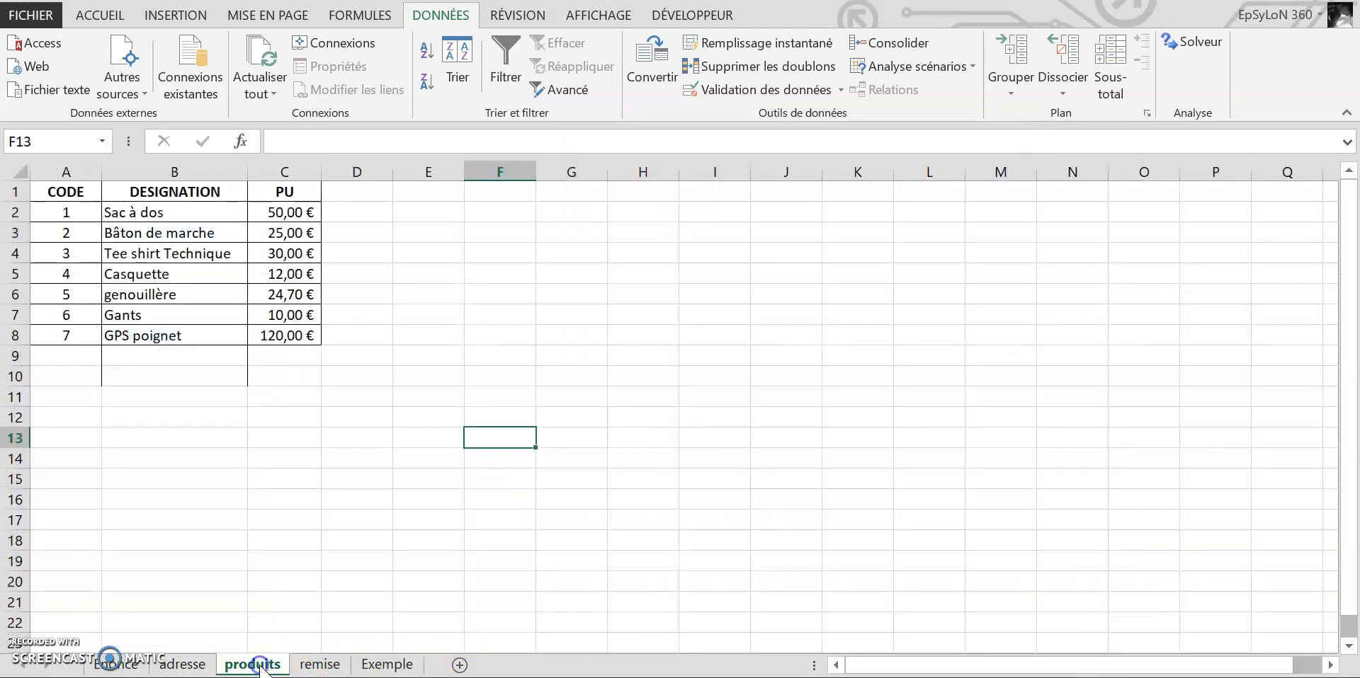